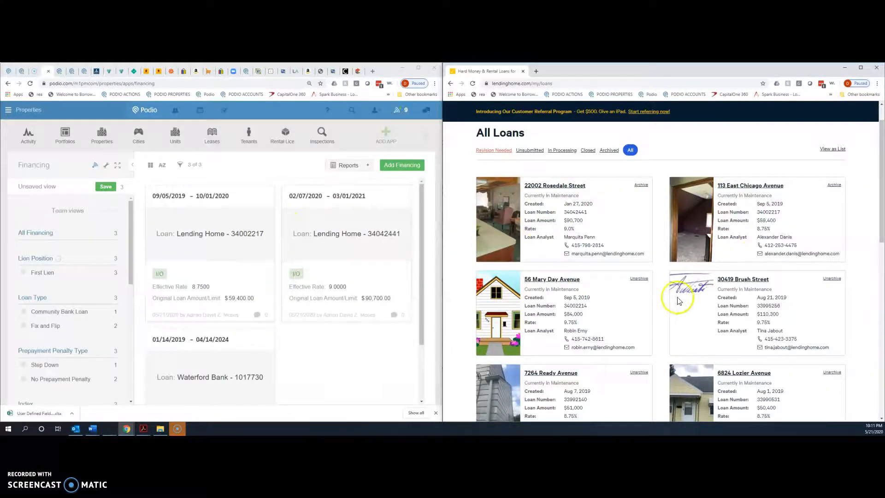
scroll(679, 301, down, 9)
scroll(652, 278, down, 2)
scroll(642, 277, up, 3)
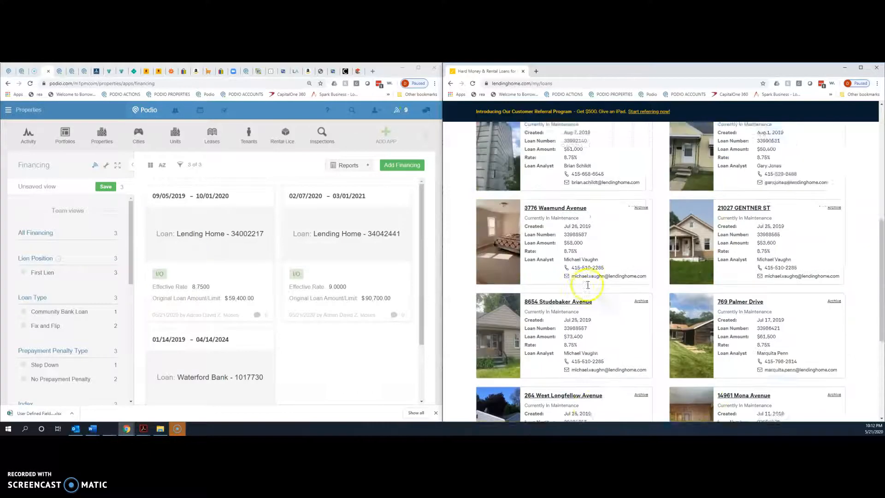
scroll(587, 285, up, 1)
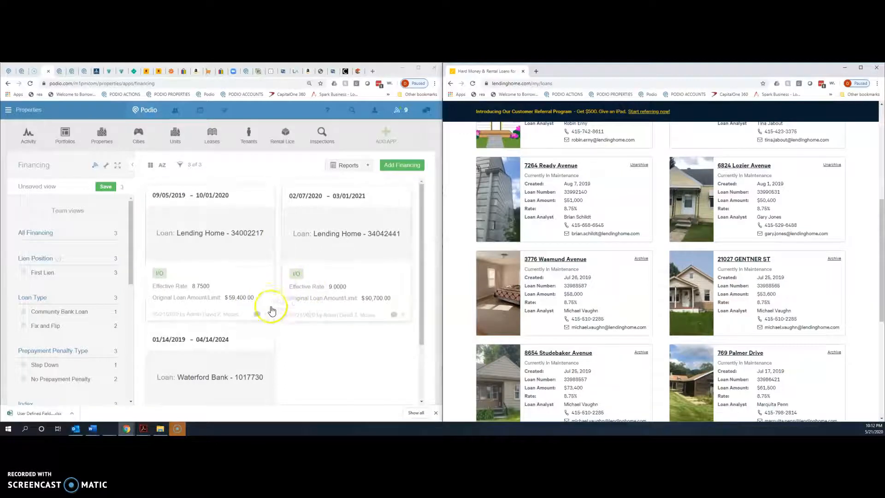
scroll(304, 336, down, 3)
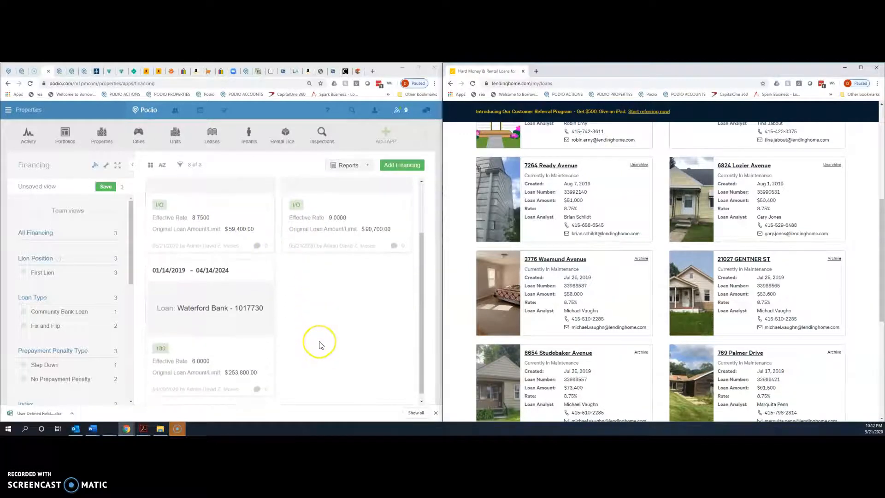
scroll(321, 345, up, 2)
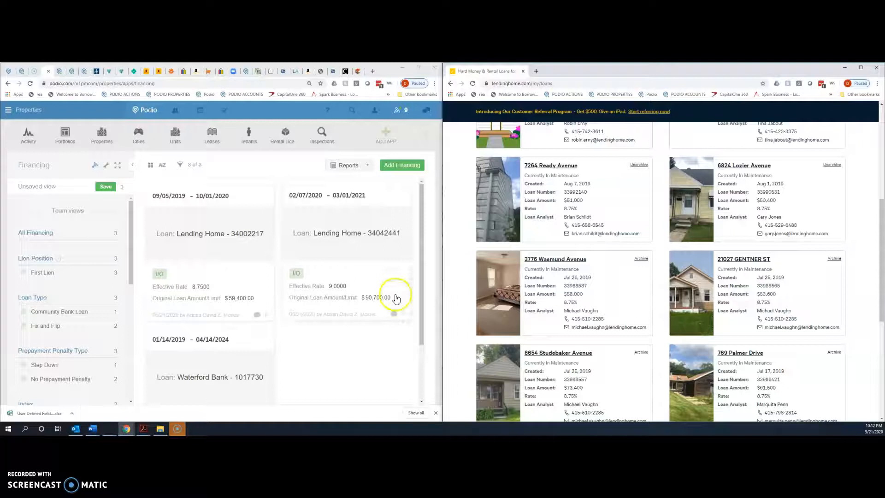
scroll(599, 239, up, 5)
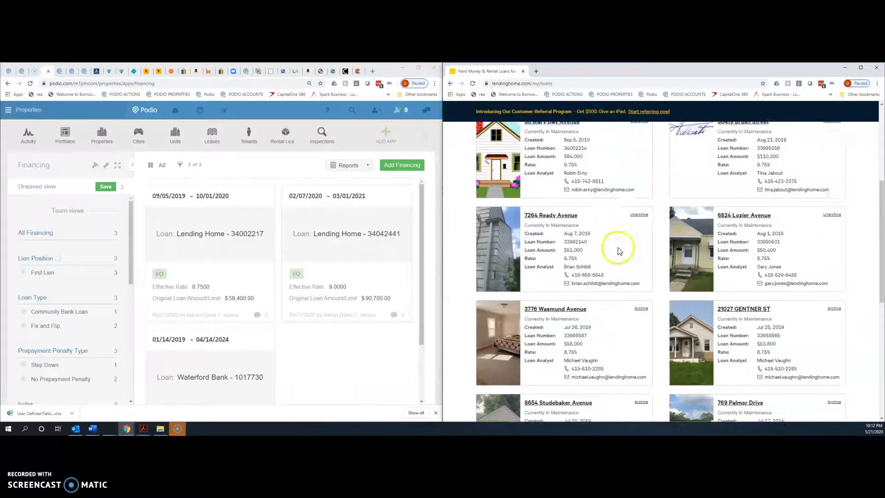
scroll(656, 253, down, 1)
scroll(656, 253, down, 3)
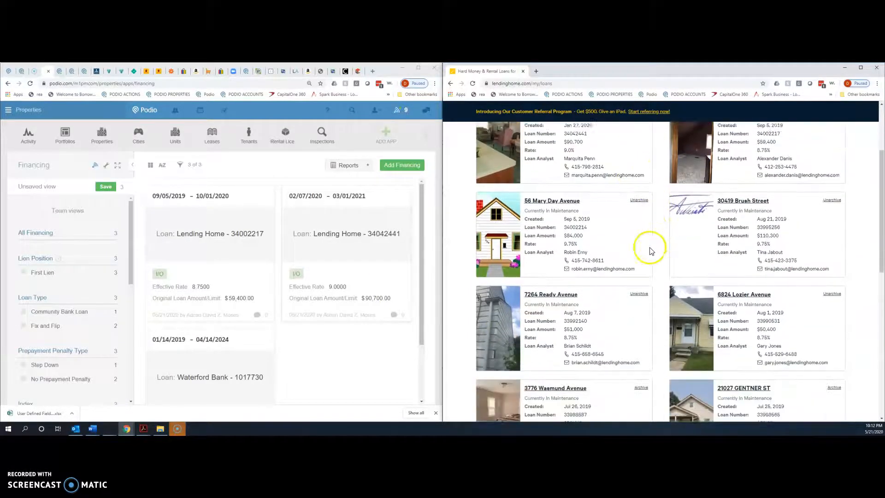
scroll(698, 230, down, 1)
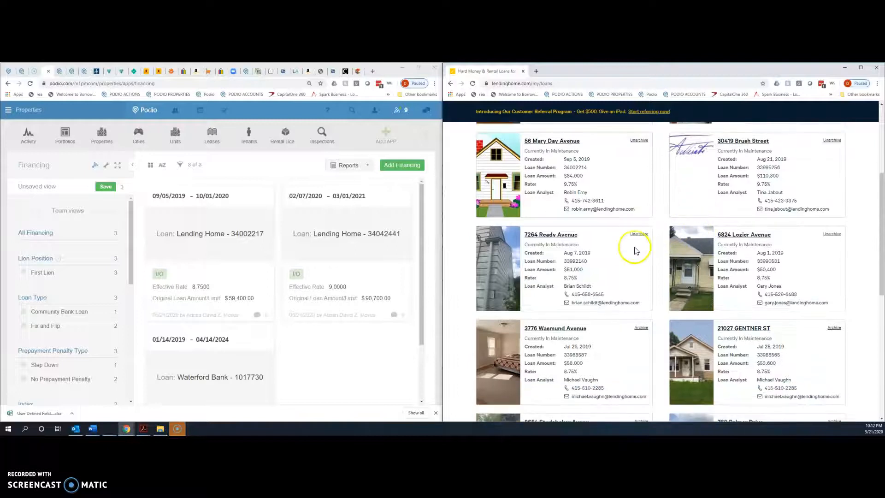
scroll(619, 253, down, 3)
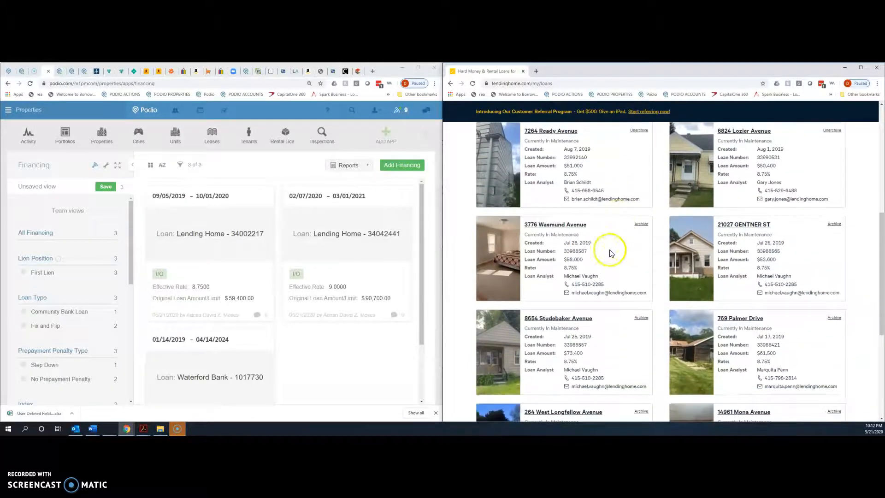
click(570, 226)
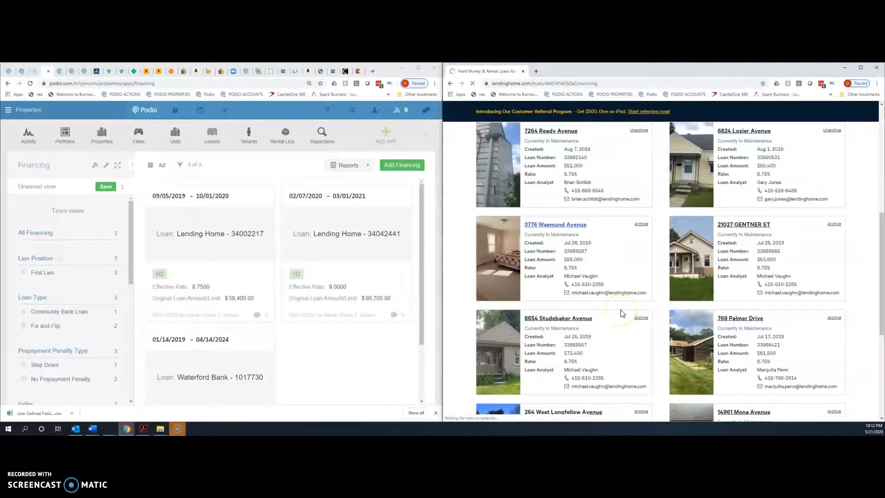
mouse_move(645, 295)
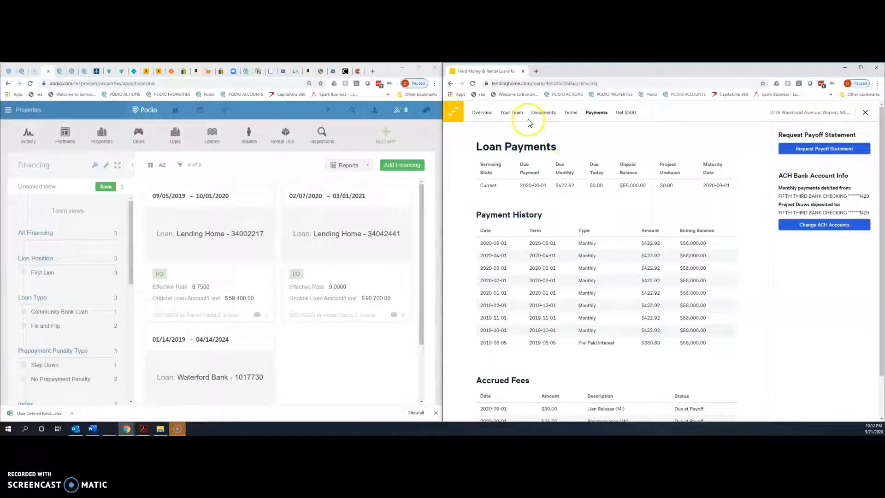
- Start a new Financing record with LendingHome selected as the lender
click(391, 165)
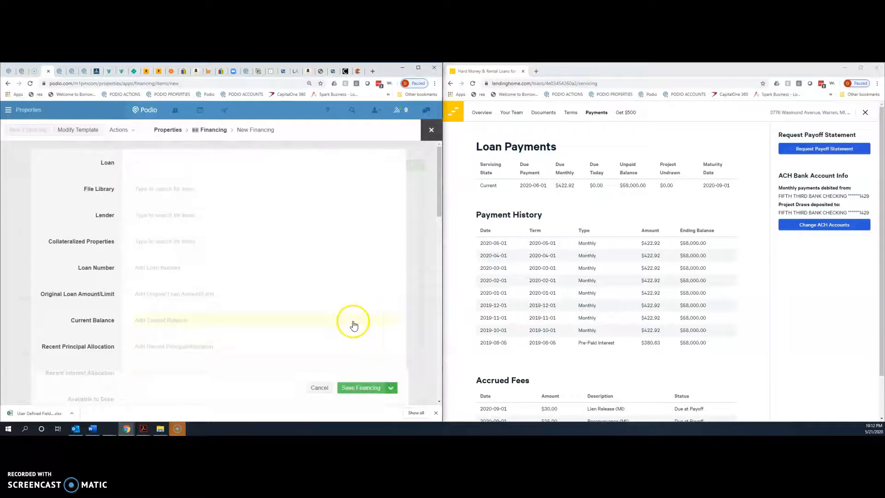
click(175, 215)
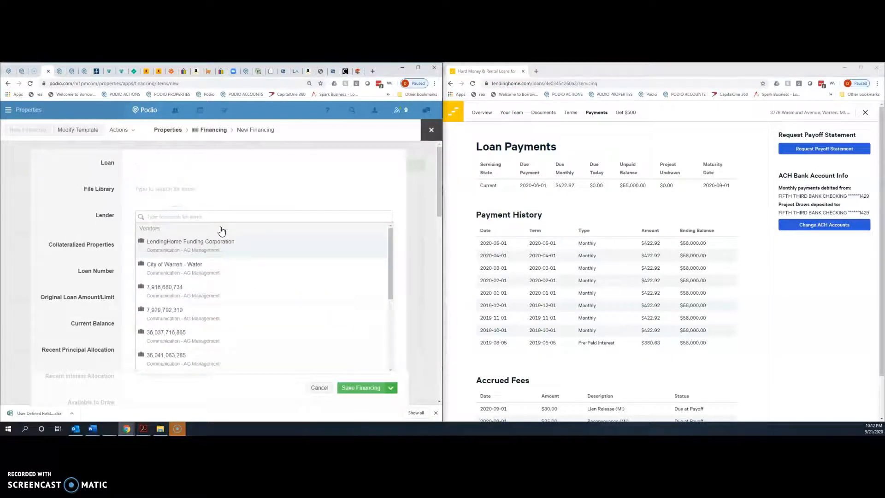
text(len)
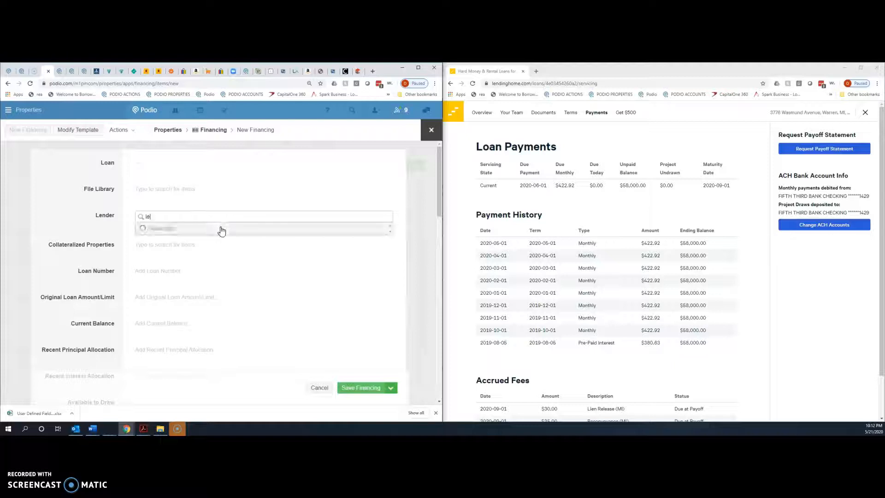
click(209, 239)
key(Tab)
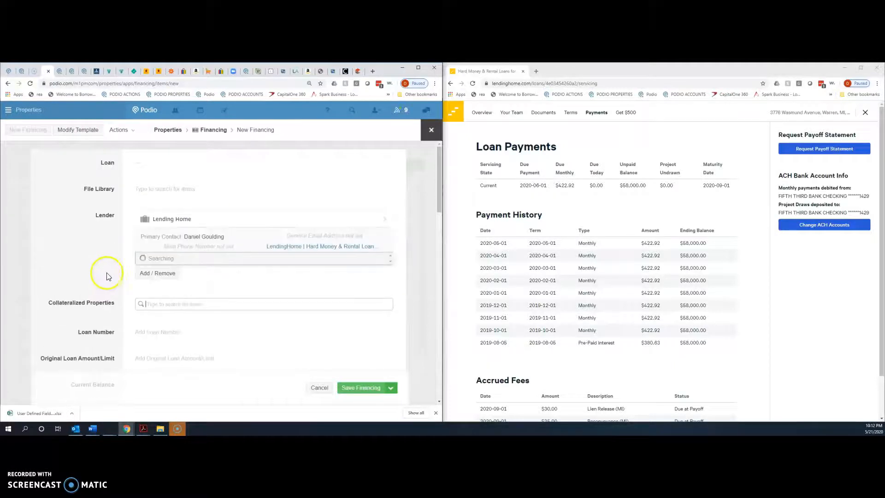
scroll(107, 282, down, 2)
scroll(106, 261, down, 1)
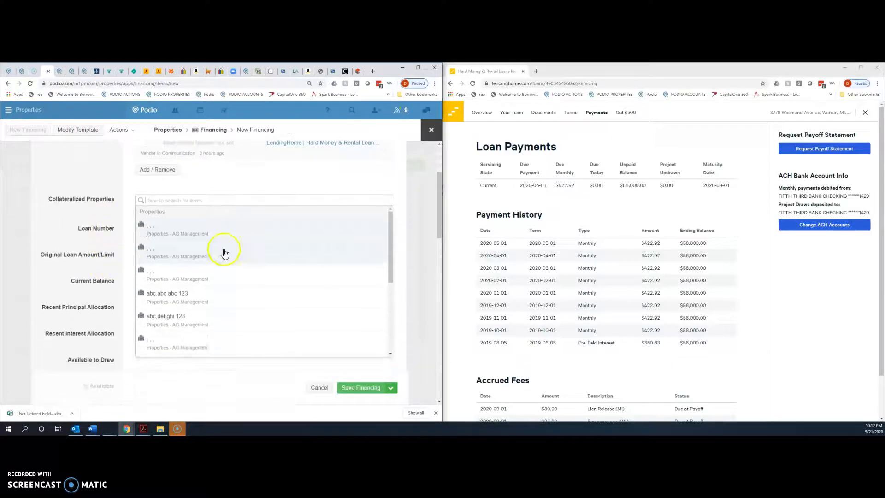
scroll(597, 263, down, 1)
scroll(598, 257, up, 1)
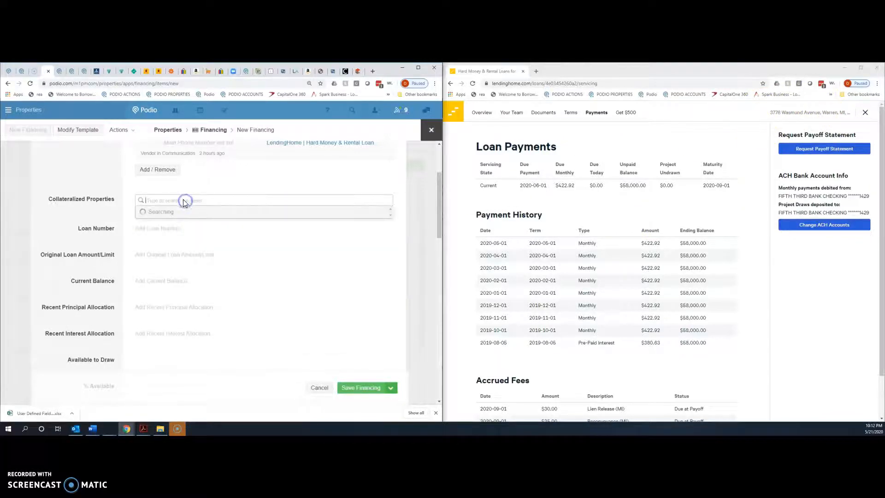
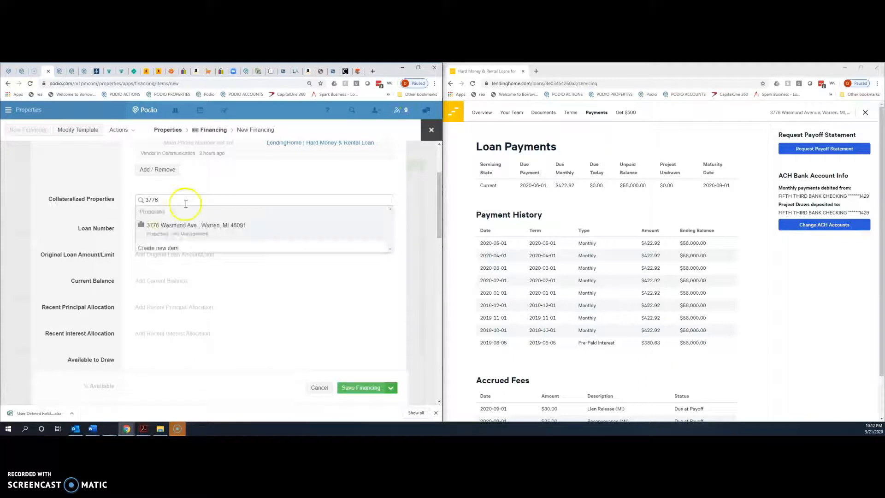
click(210, 226)
click(86, 281)
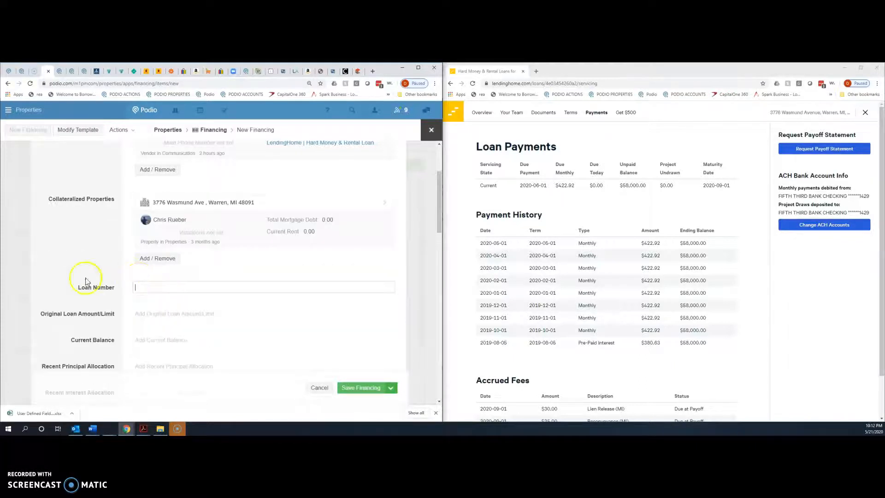
scroll(178, 332, down, 2)
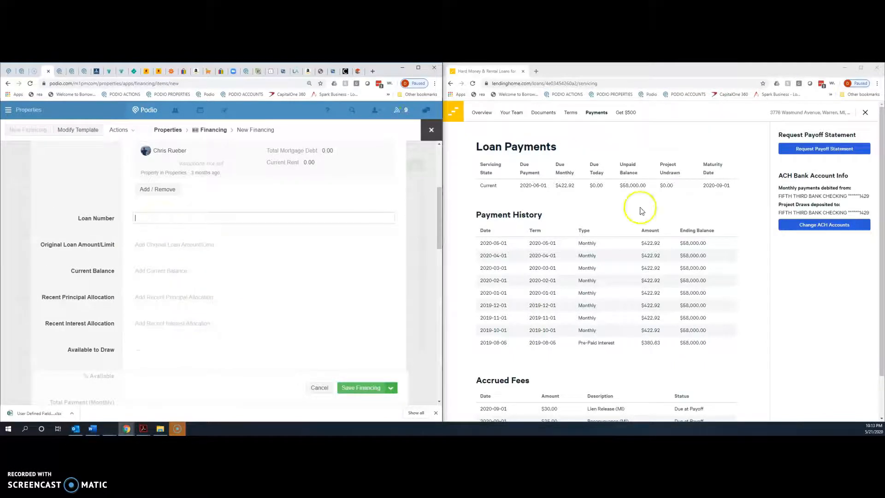
scroll(691, 300, down, 1)
scroll(691, 290, up, 1)
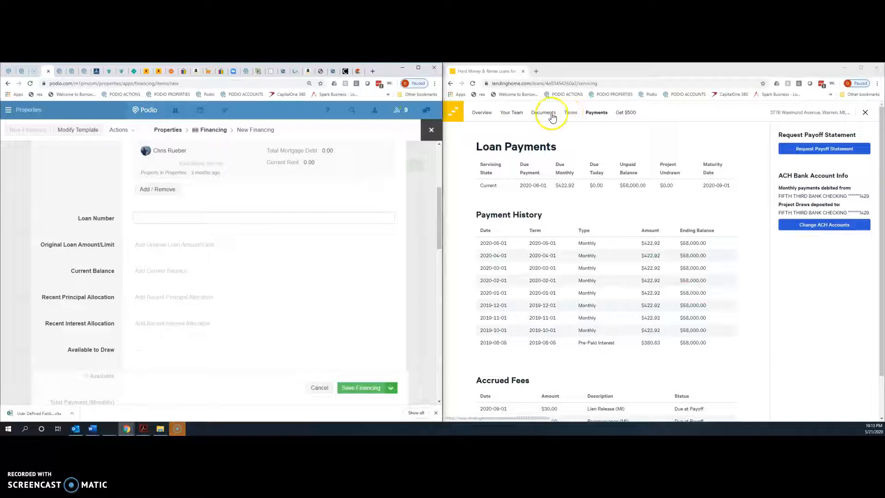
click(570, 113)
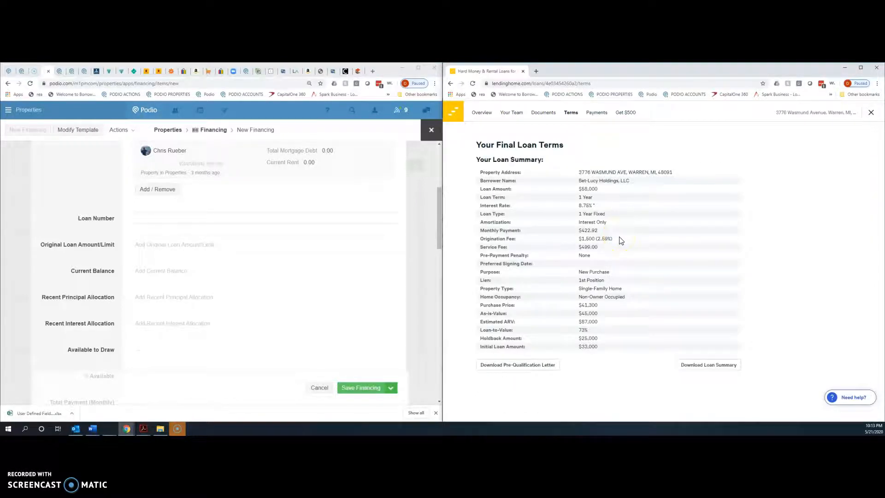
click(482, 113)
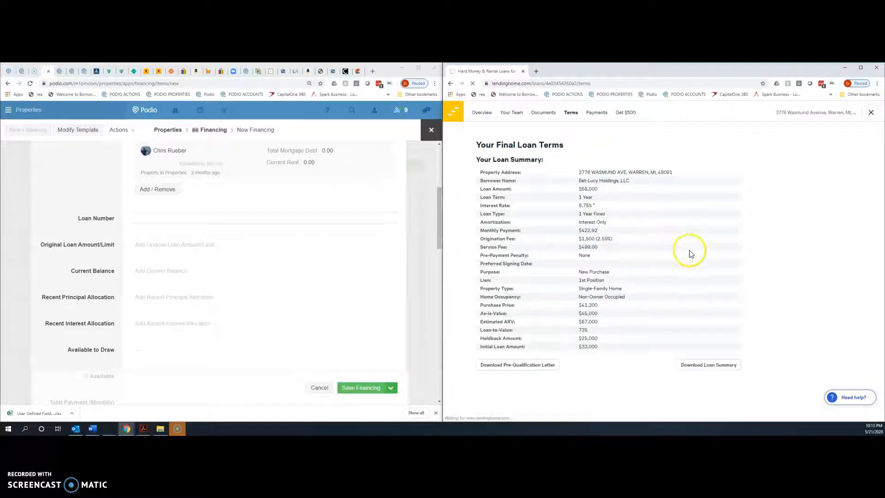
scroll(725, 256, down, 2)
scroll(723, 256, up, 3)
click(454, 115)
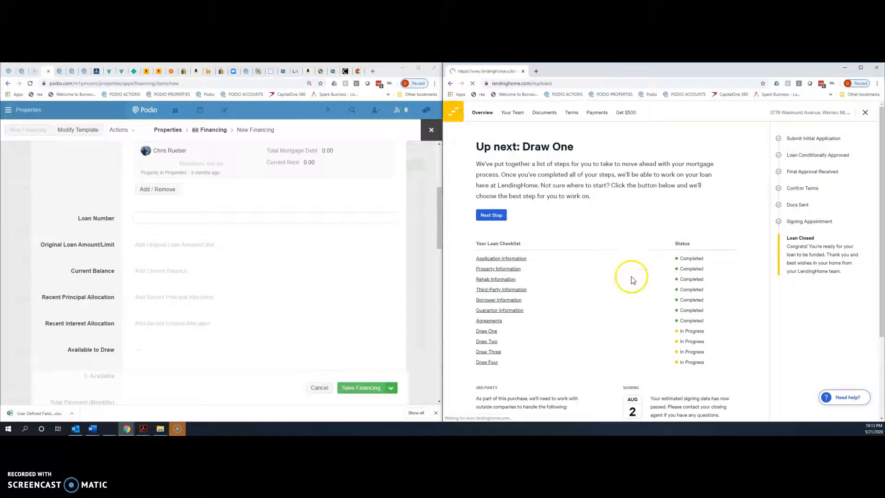
scroll(665, 322, down, 4)
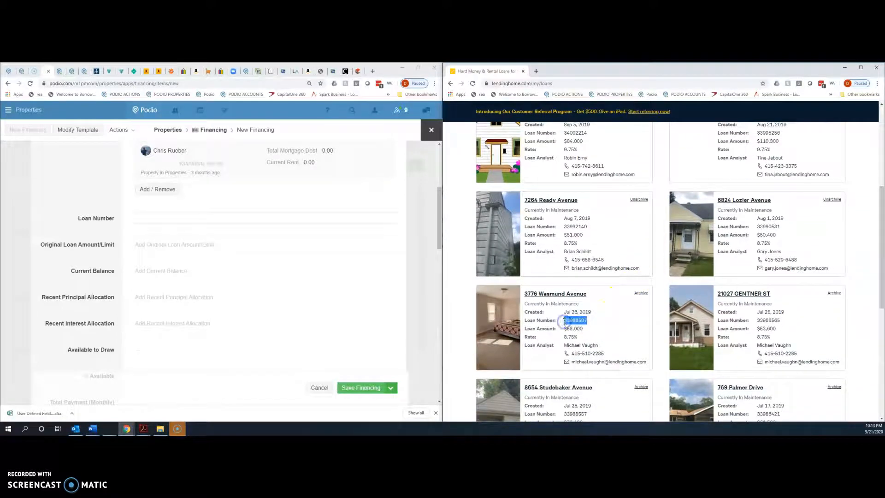
click(138, 221)
click(157, 251)
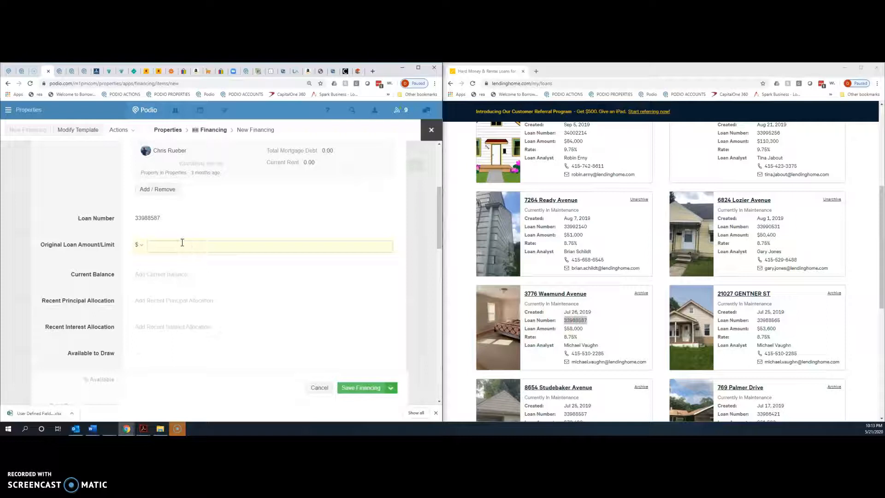
text(00)
key(Tab)
click(547, 316)
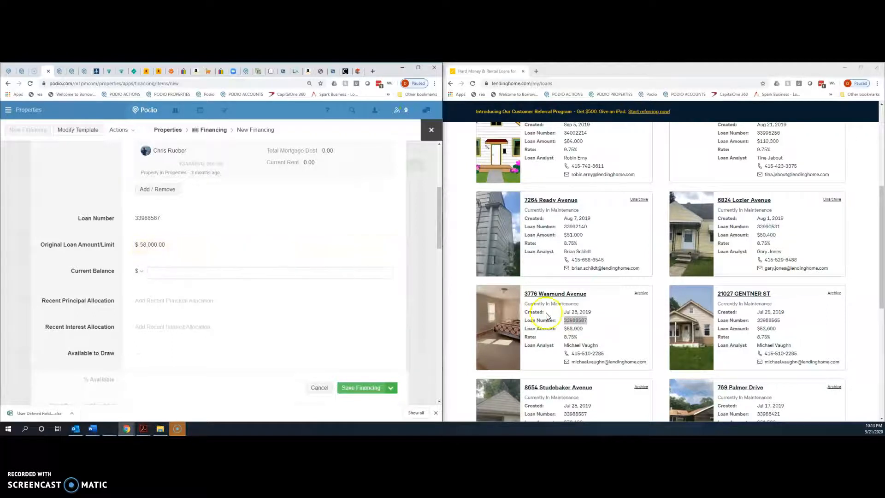
scroll(256, 316, down, 1)
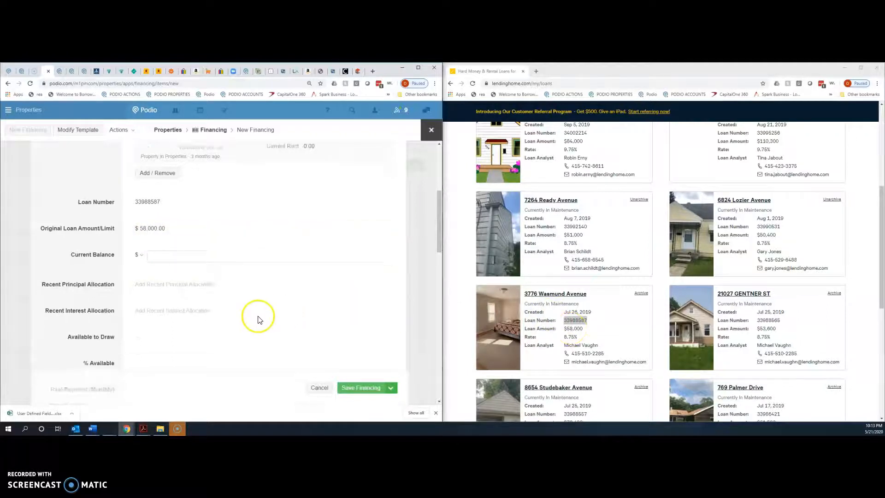
scroll(197, 331, down, 3)
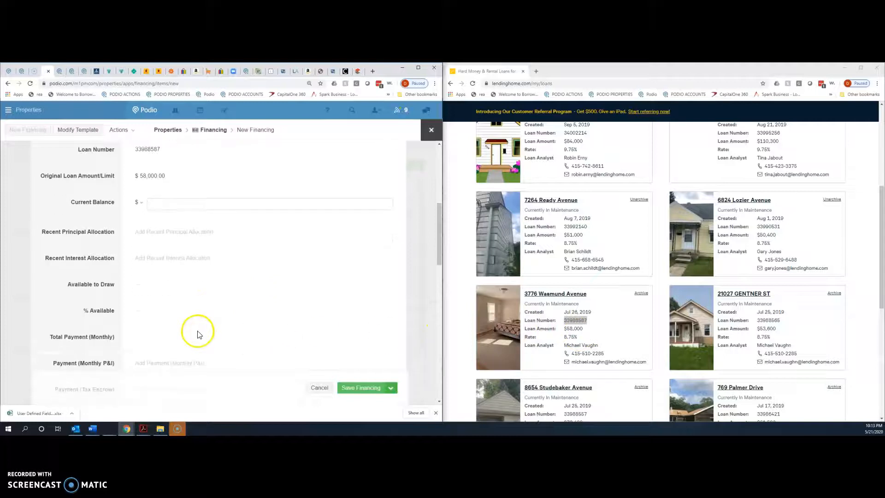
scroll(197, 332, down, 2)
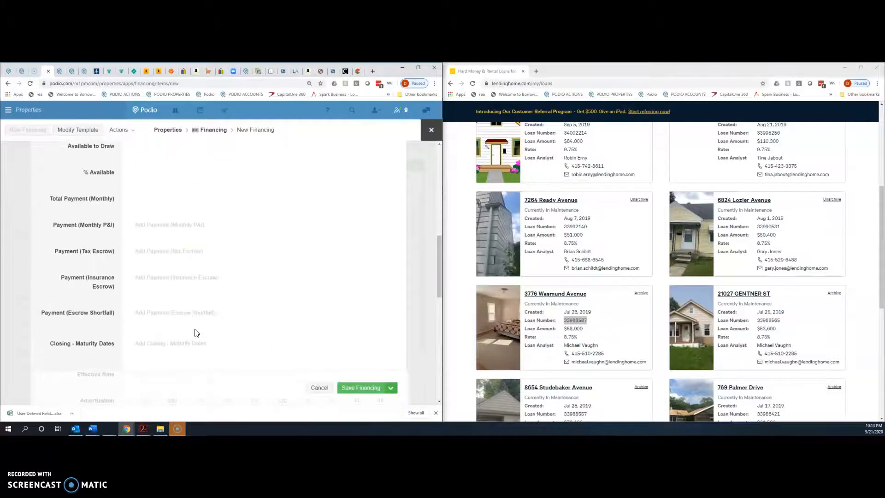
scroll(196, 331, down, 2)
click(147, 303)
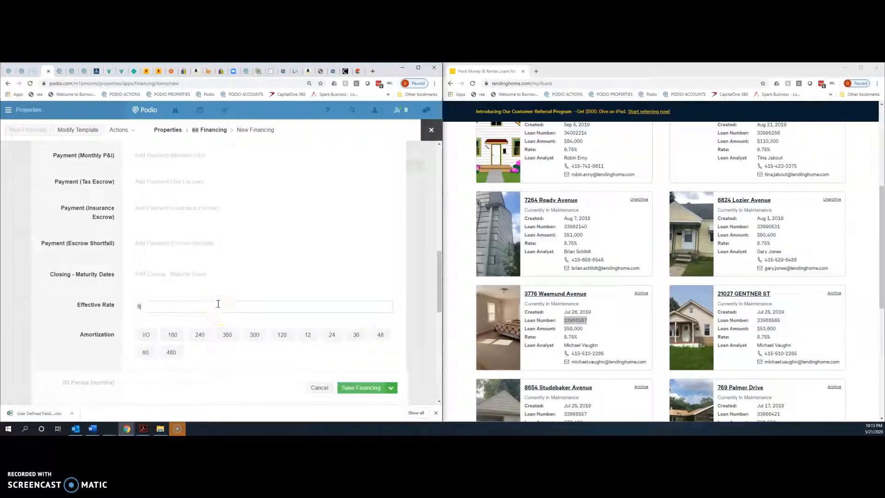
key(Tab)
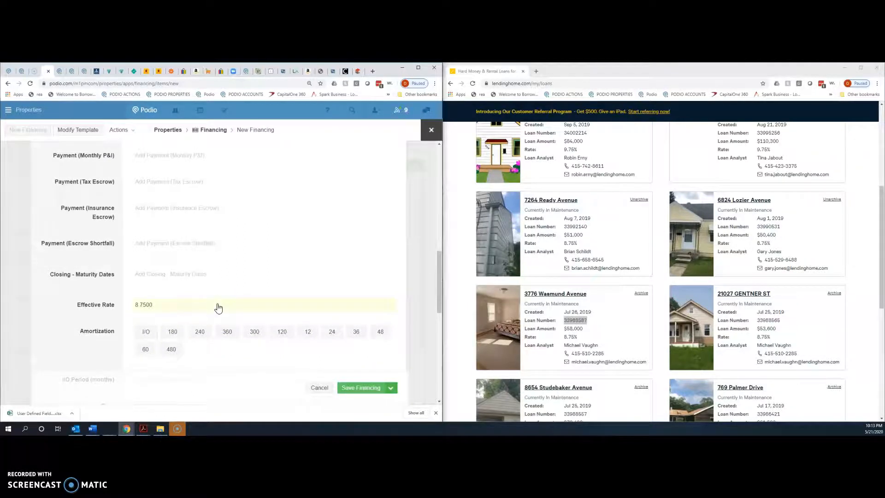
scroll(503, 338, down, 1)
click(556, 261)
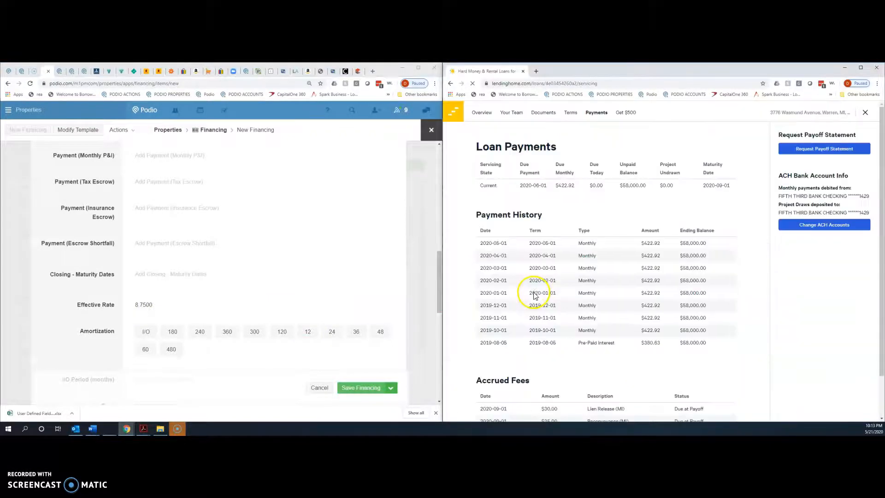
- Enter 58000 as the Current Balance, taken from LendingHome's Unpaid Balance
scroll(168, 237, up, 5)
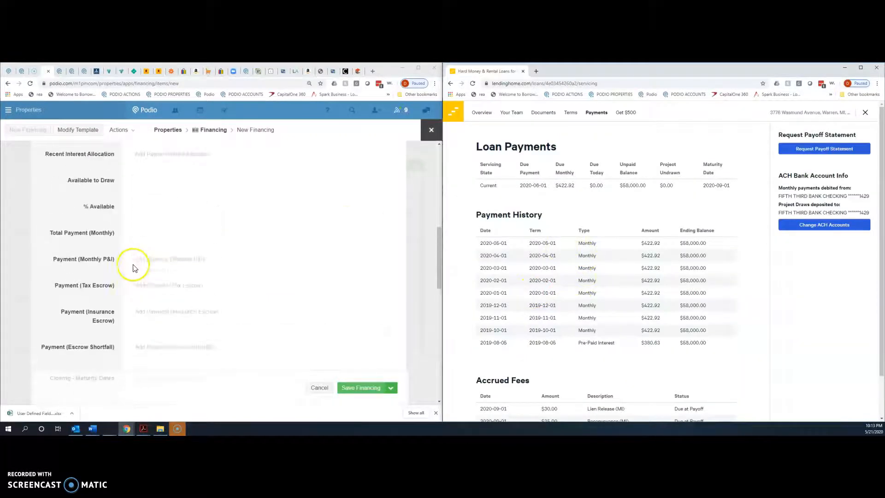
click(185, 241)
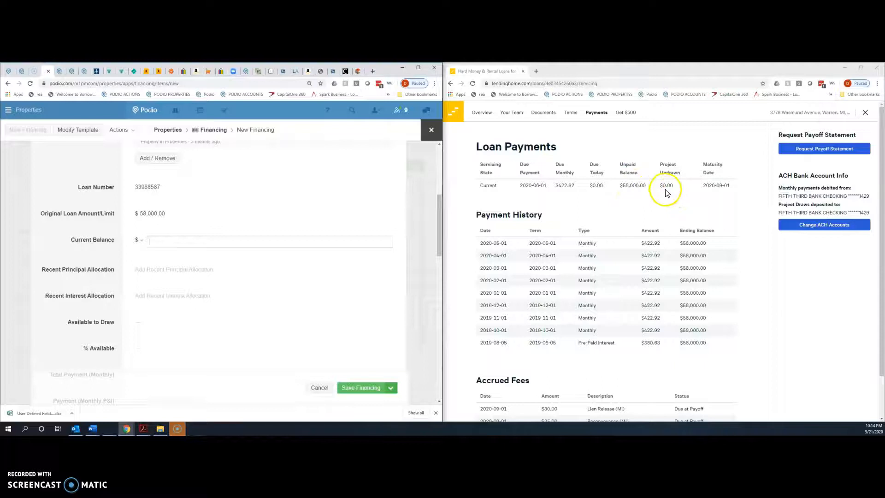
click(168, 241)
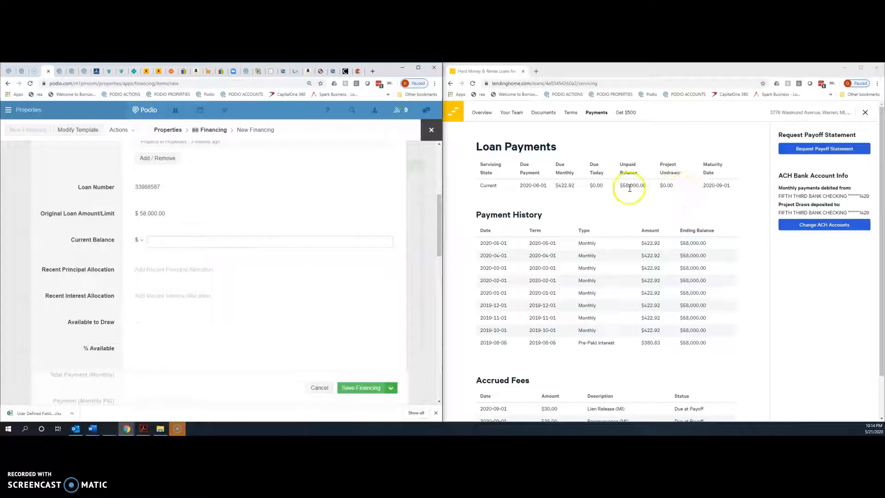
click(230, 243)
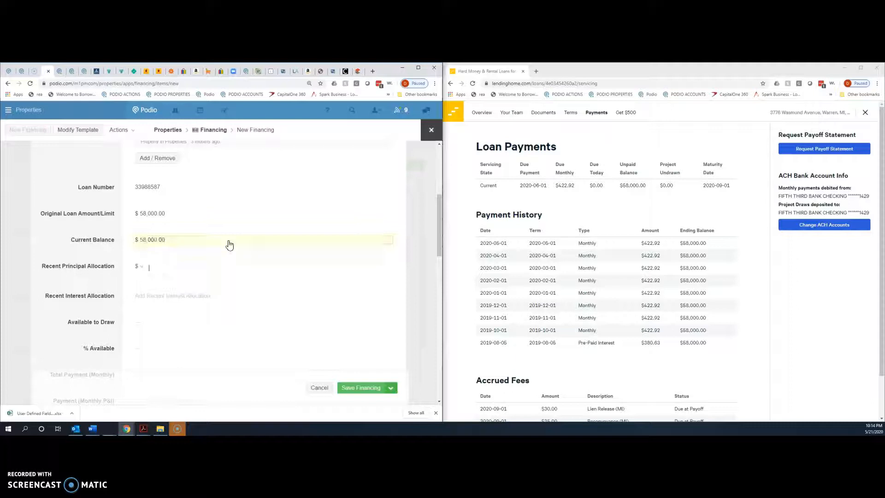
scroll(208, 271, down, 3)
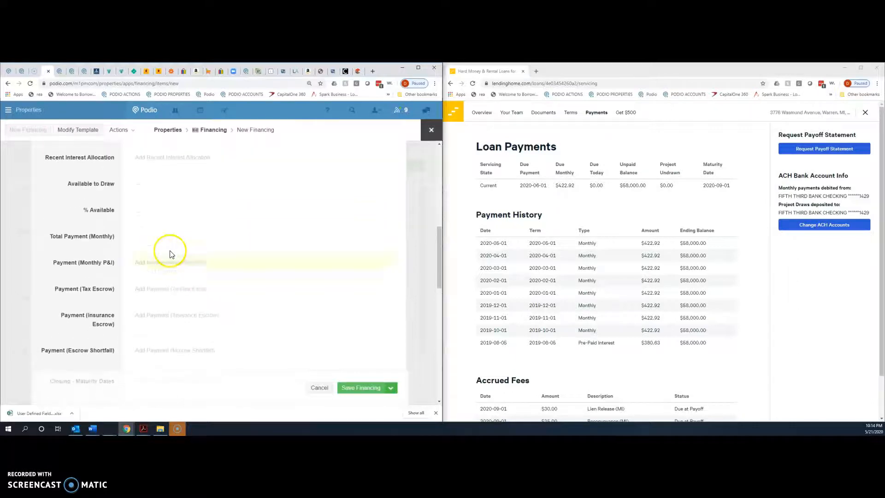
scroll(148, 261, down, 2)
- Copy LendingHome's $422.92 Due Monthly amount into Payment (Monthly P&I)
click(156, 197)
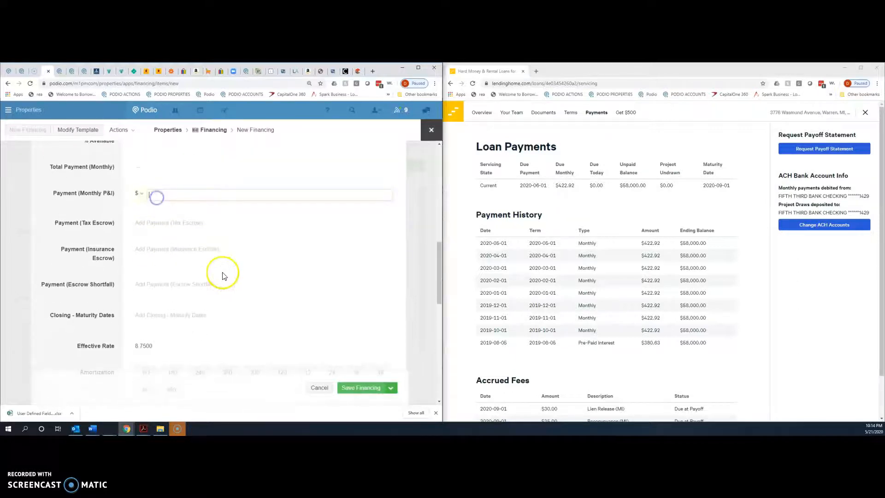
click(573, 184)
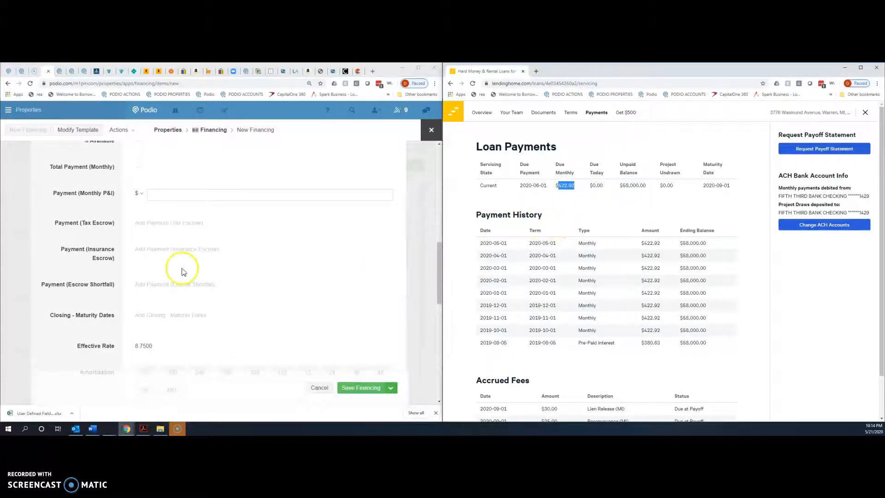
click(180, 194)
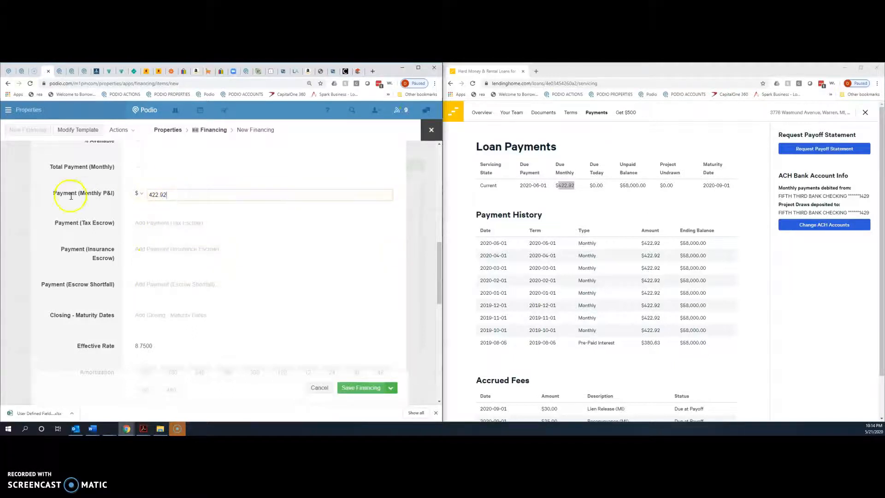
scroll(186, 280, down, 2)
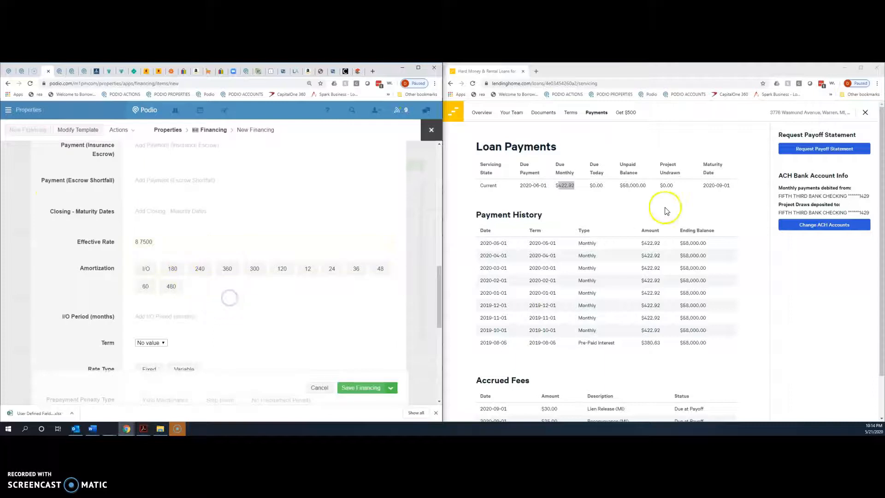
- Set amortization to I/O with a 12-month I/O period and a term of 12
scroll(593, 235, down, 2)
scroll(595, 237, up, 1)
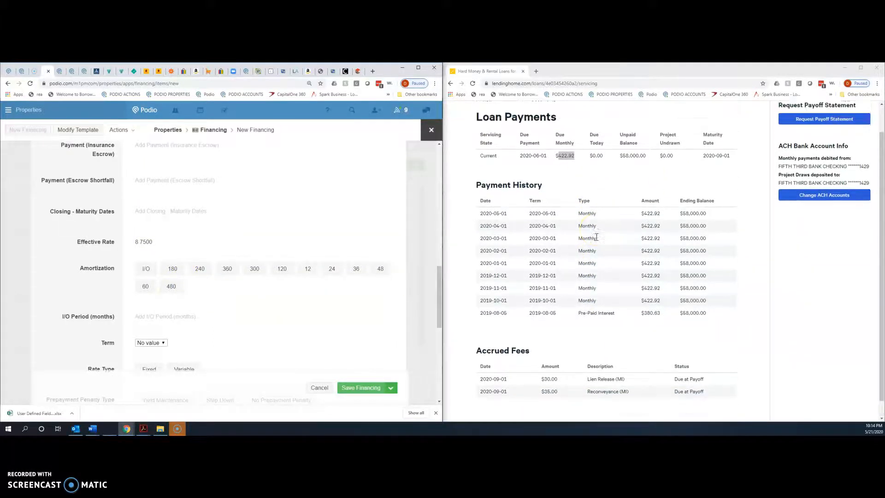
scroll(525, 166, up, 1)
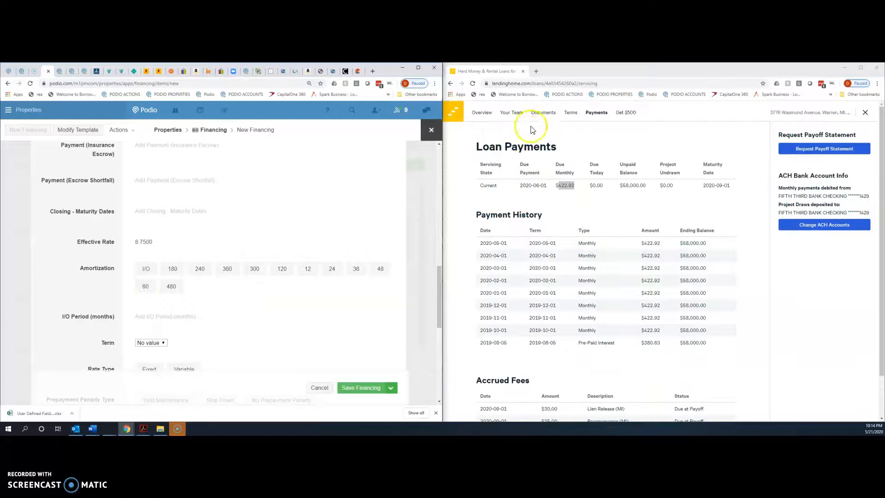
click(147, 269)
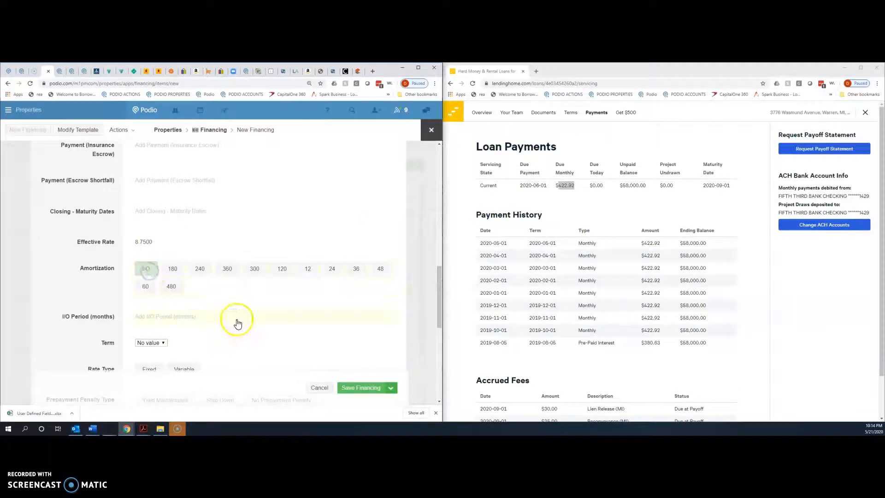
scroll(237, 318, down, 2)
click(154, 251)
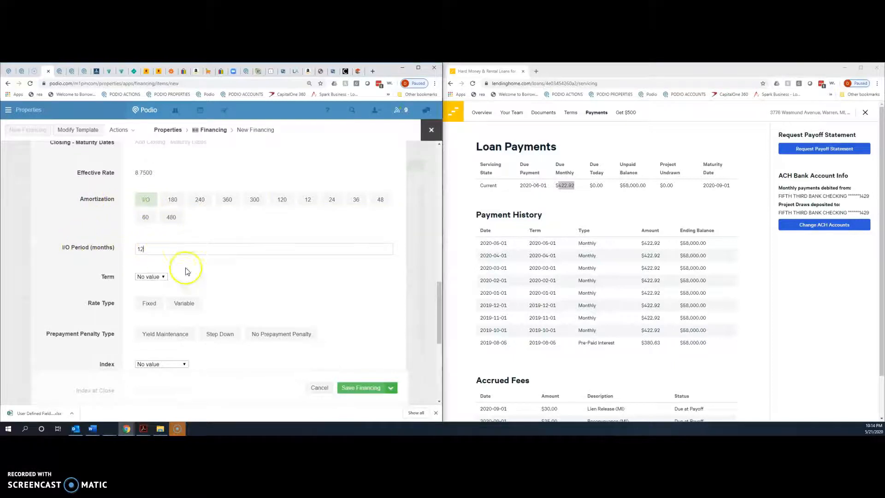
click(152, 275)
click(154, 292)
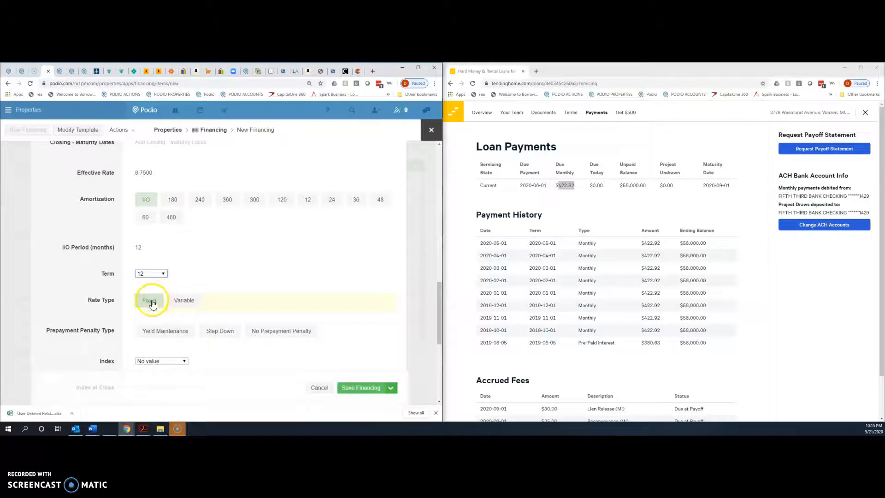
- Mark the rate type as Fixed with No Prepayment Penalty
click(92, 293)
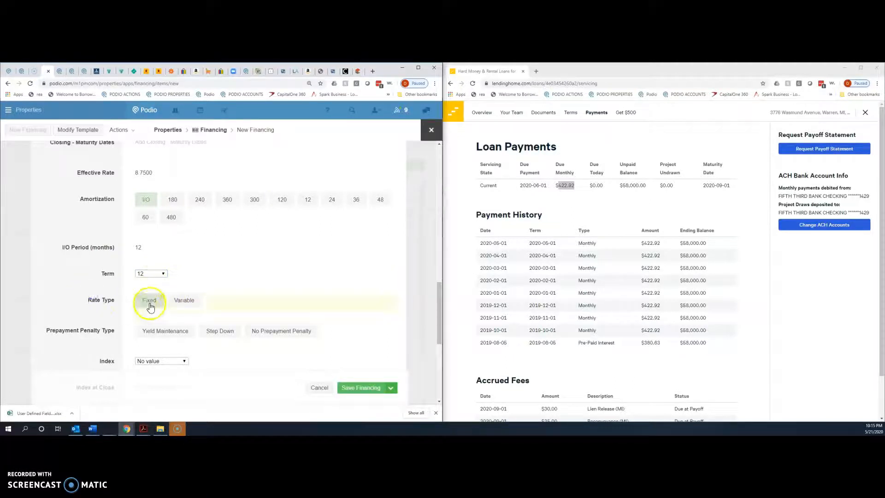
scroll(78, 298, up, 2)
scroll(78, 297, down, 4)
click(256, 228)
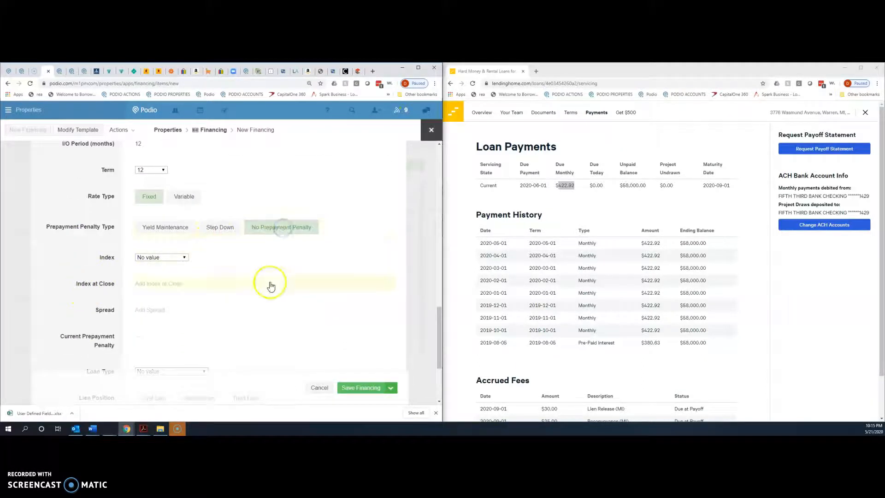
scroll(191, 296, down, 1)
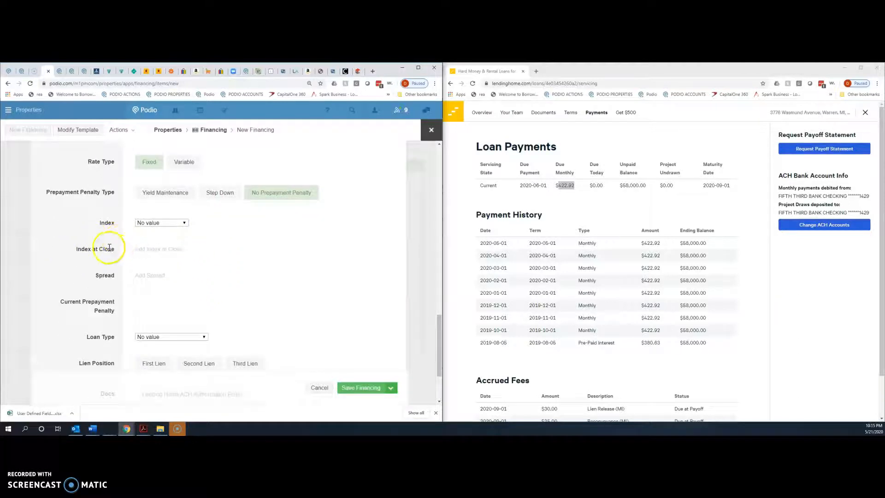
scroll(113, 246, down, 1)
scroll(99, 243, down, 2)
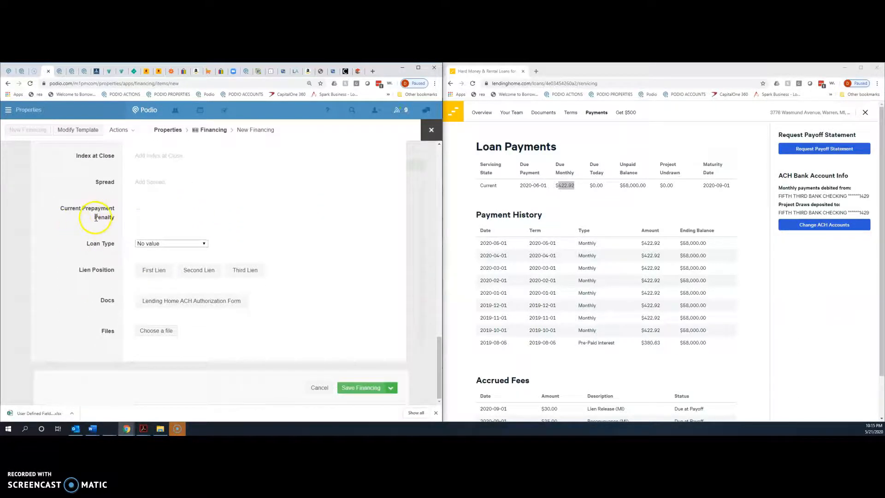
- Choose Fix and Flip as the Loan Type and First Lien as the Lien Position
click(143, 248)
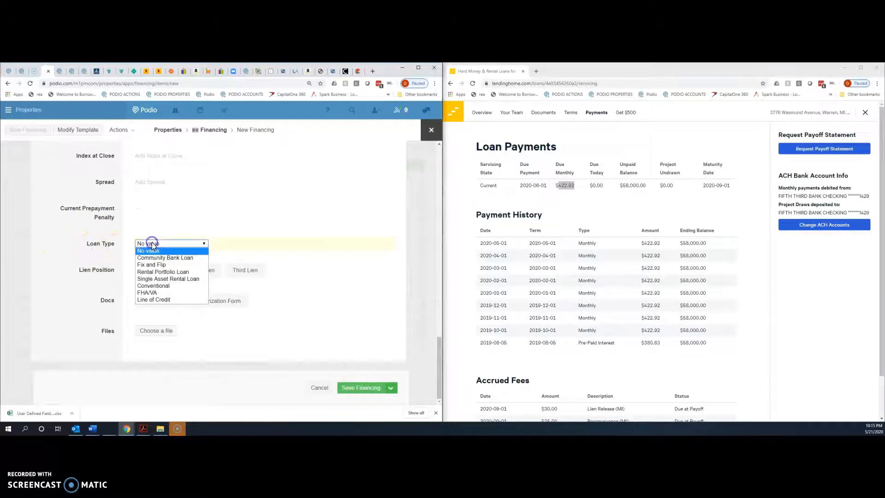
click(154, 267)
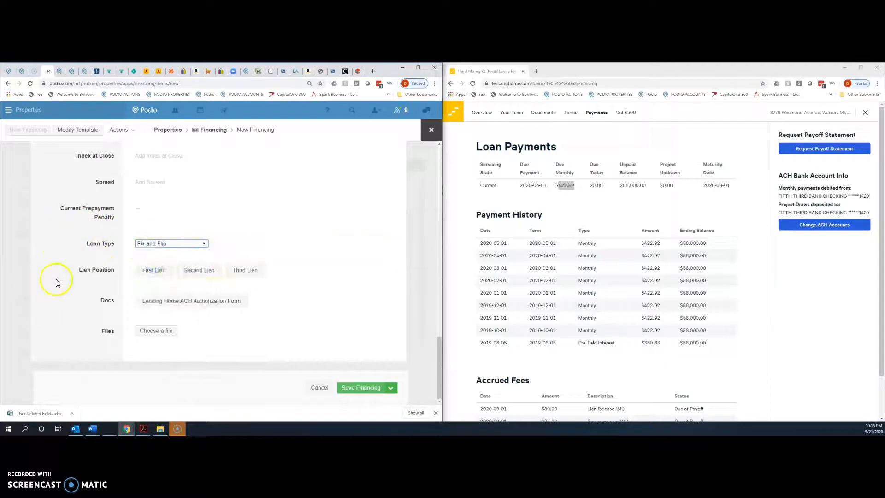
click(149, 271)
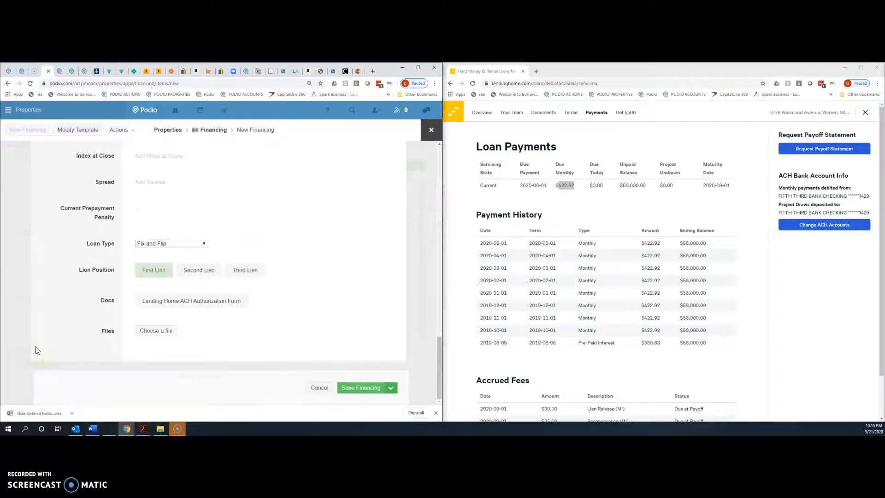
scroll(296, 336, up, 8)
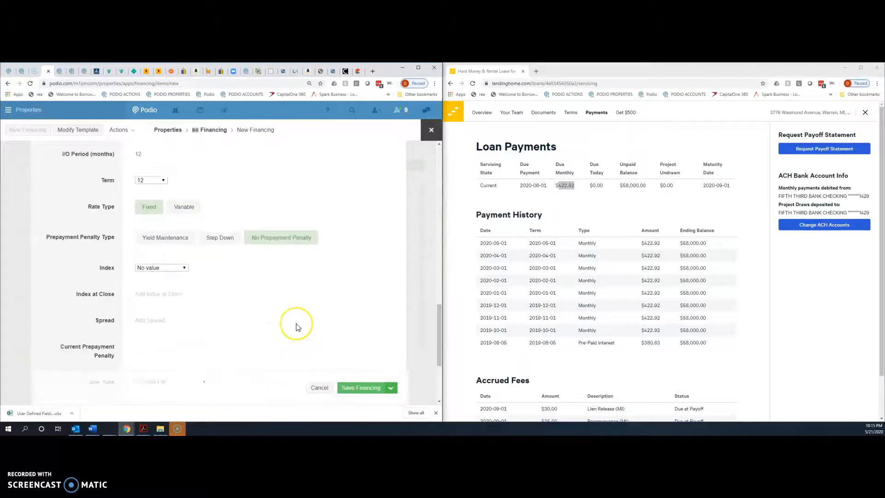
scroll(298, 326, up, 10)
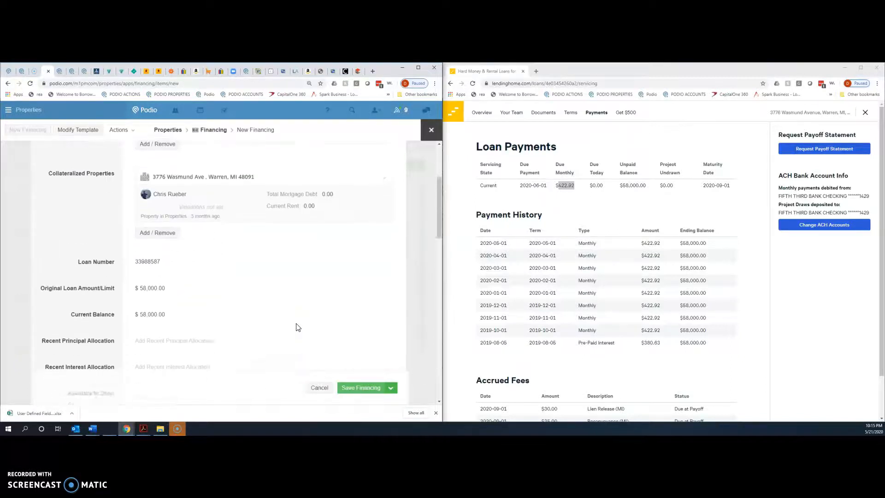
scroll(298, 327, up, 2)
scroll(298, 327, down, 3)
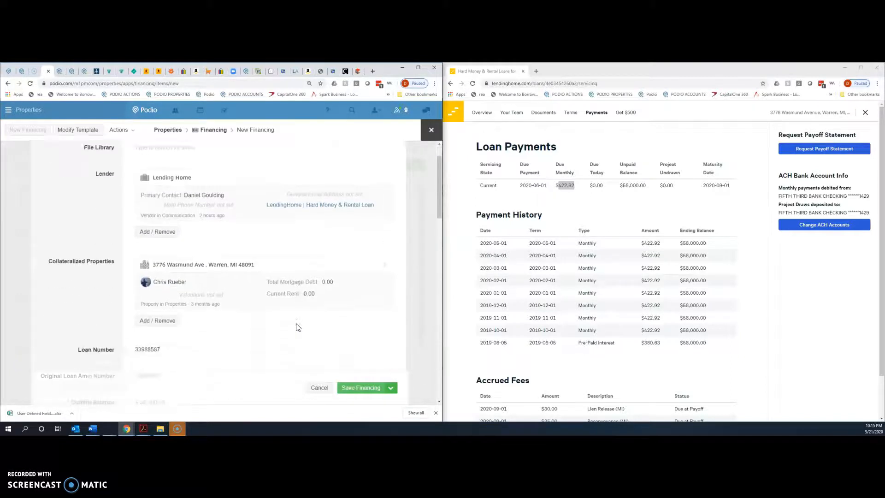
scroll(297, 326, down, 3)
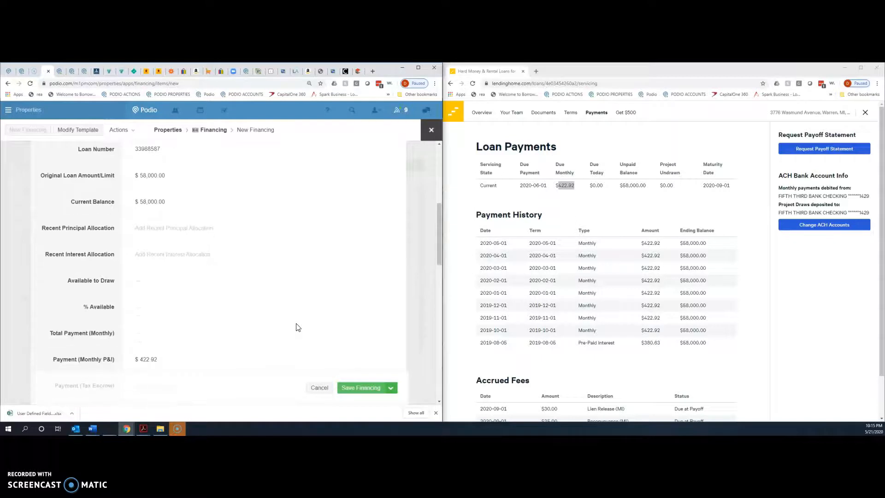
scroll(298, 327, up, 1)
scroll(298, 326, down, 2)
scroll(296, 328, down, 4)
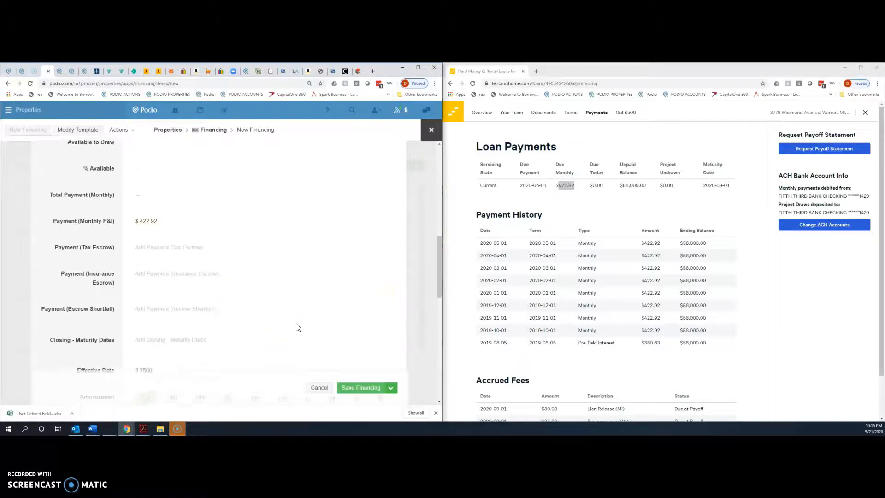
click(140, 270)
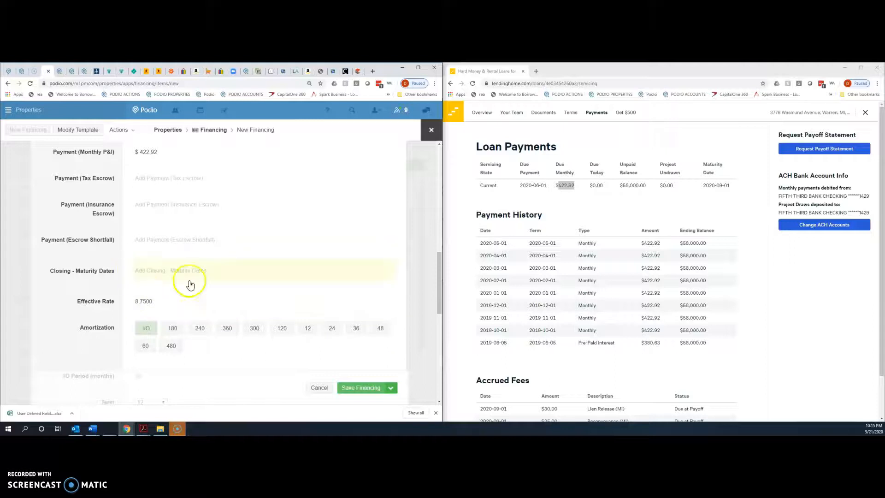
click(686, 300)
scroll(682, 320, down, 1)
scroll(682, 319, up, 1)
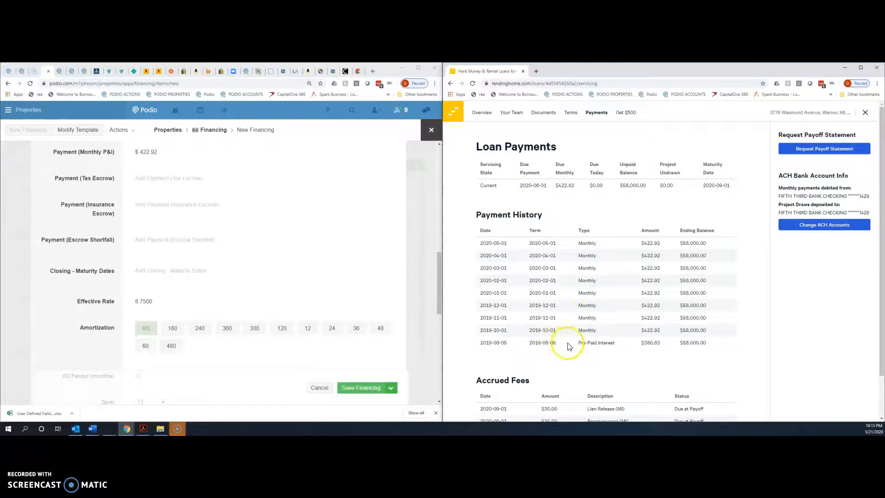
mouse_move(696, 350)
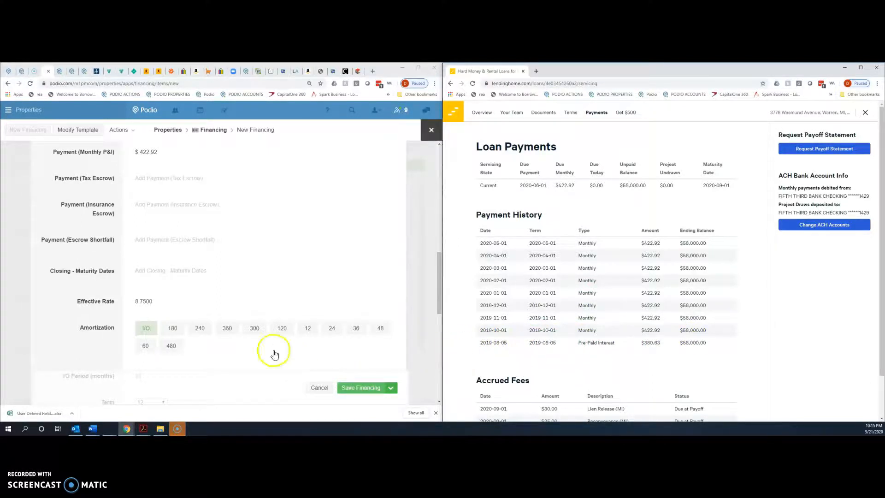
- Enter Closing - Maturity Dates of 8/5/2019 to 09/1/2020, then scroll to the form's bottom
click(141, 271)
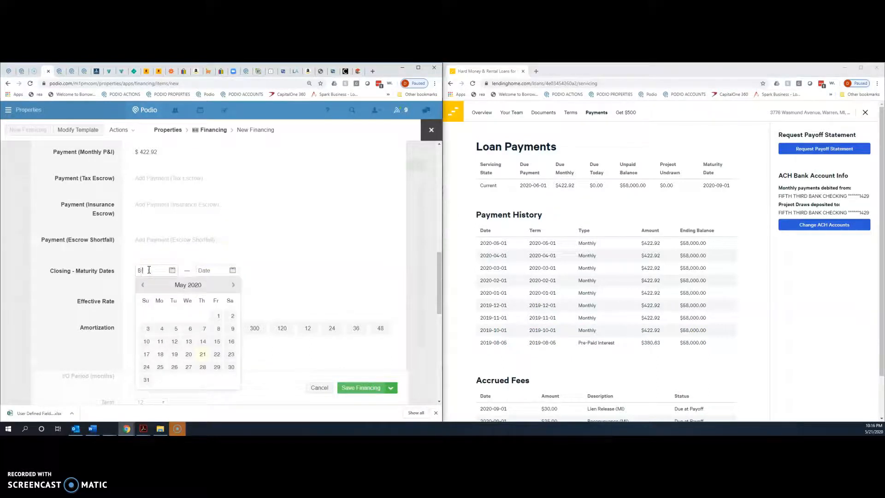
text(8/5/2019)
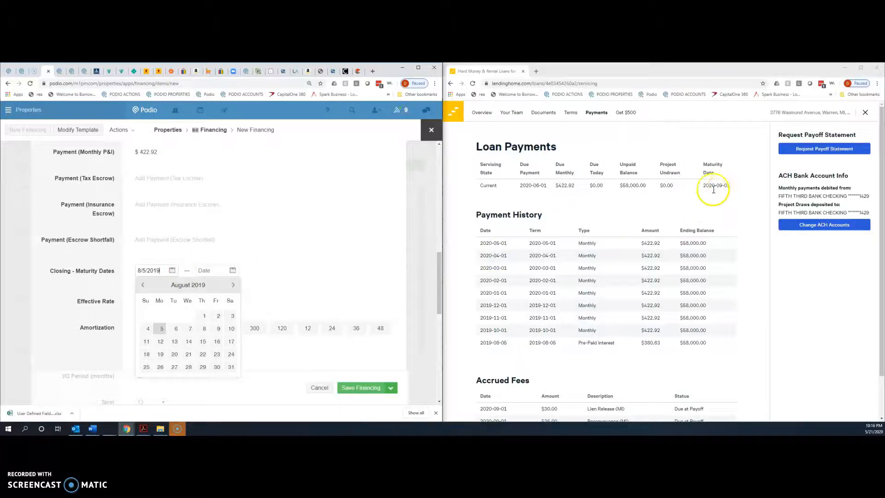
click(207, 269)
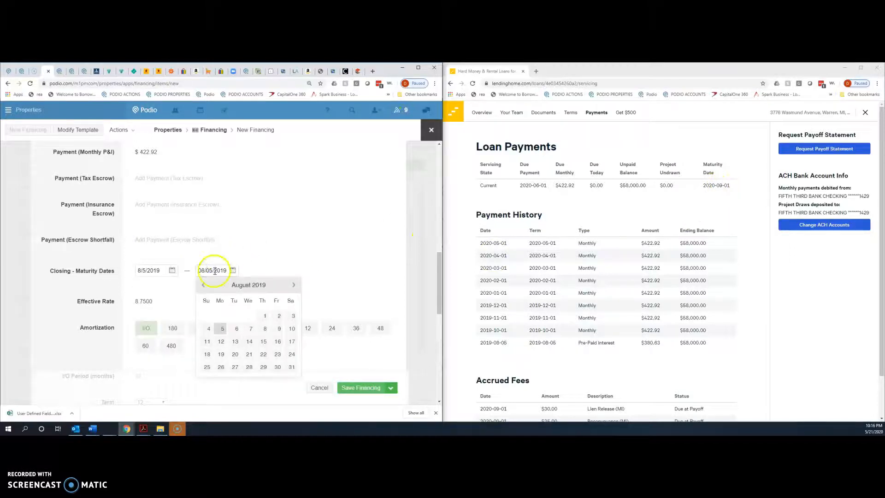
drag(215, 272, 259, 278)
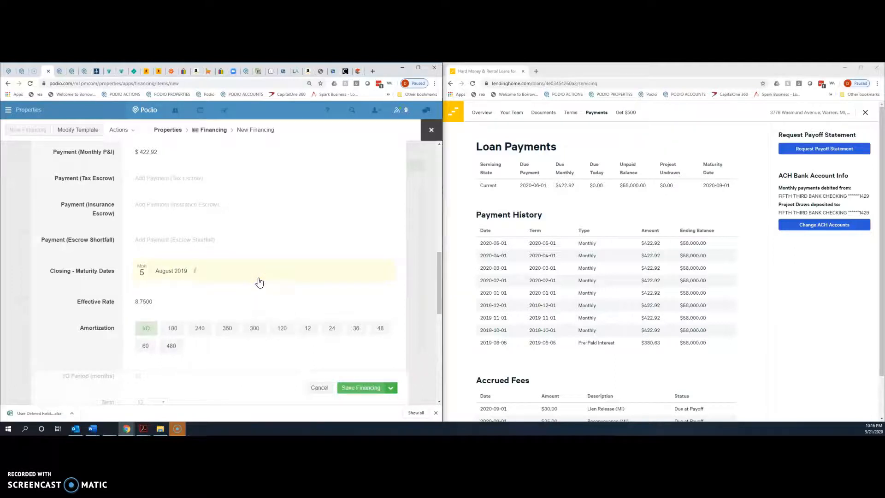
click(163, 270)
click(205, 270)
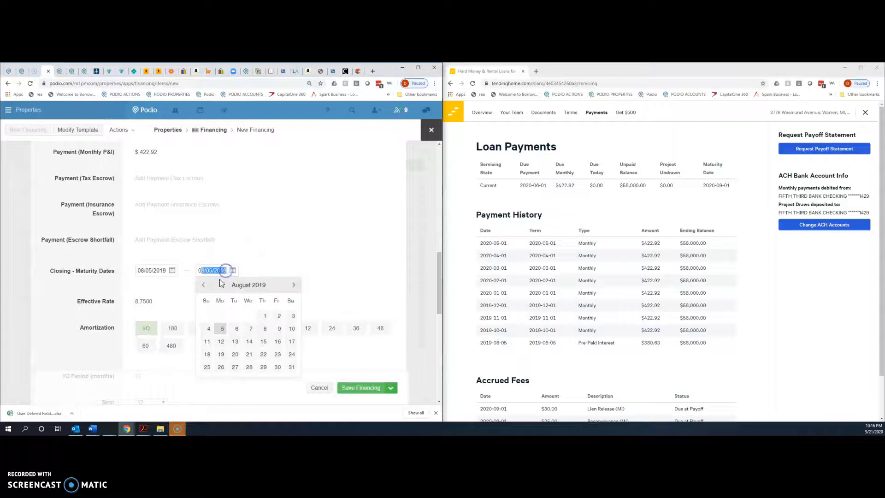
text(09/1/2020)
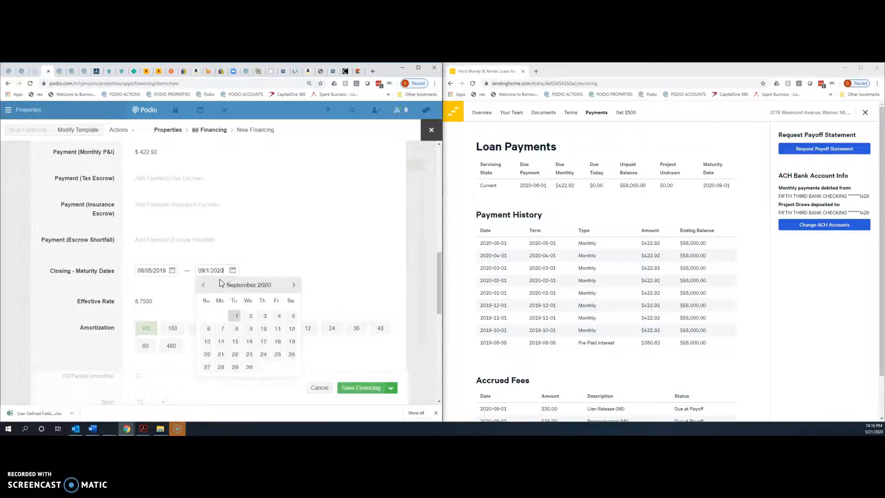
key(Tab)
scroll(244, 291, down, 4)
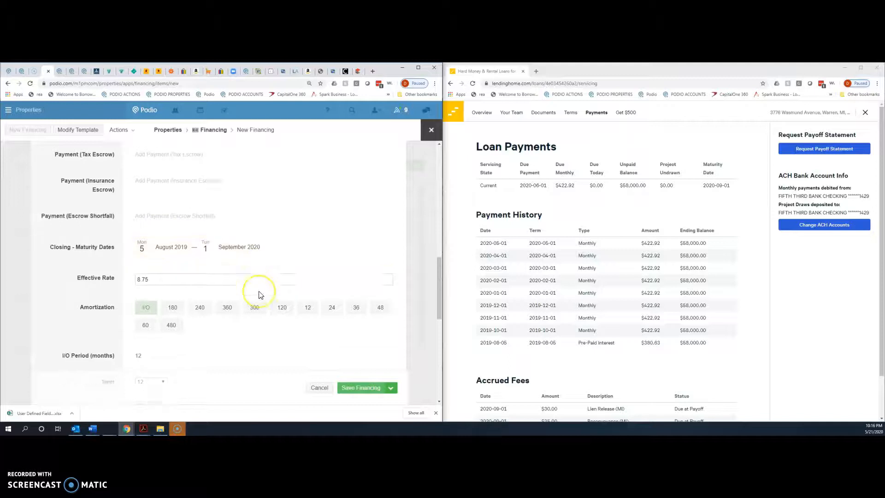
scroll(259, 296, down, 5)
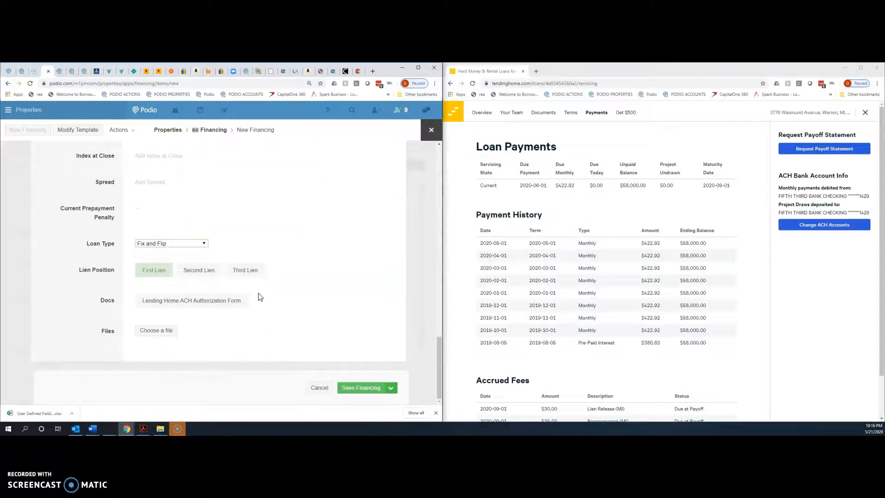
click(362, 389)
- Open the loan's LendingHome documents and view Final_HUD.pdf under Closing Documents
click(553, 118)
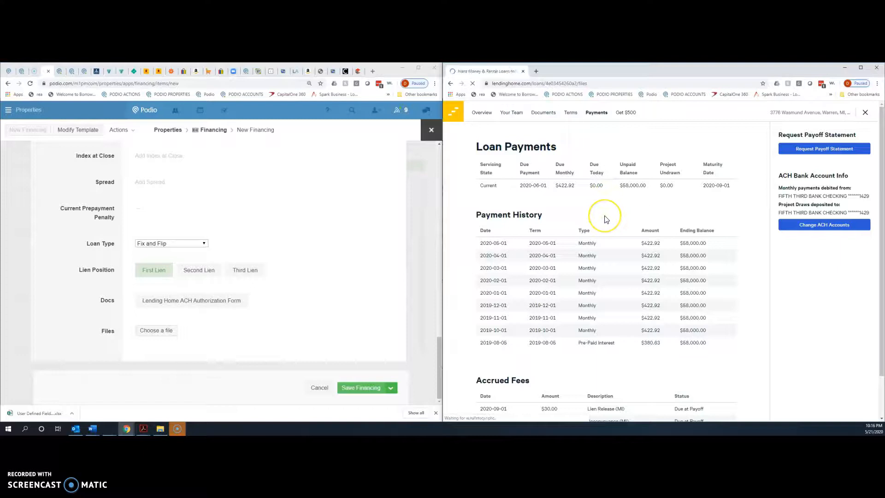
scroll(628, 277, down, 5)
scroll(633, 279, down, 15)
scroll(633, 279, up, 10)
scroll(633, 279, down, 3)
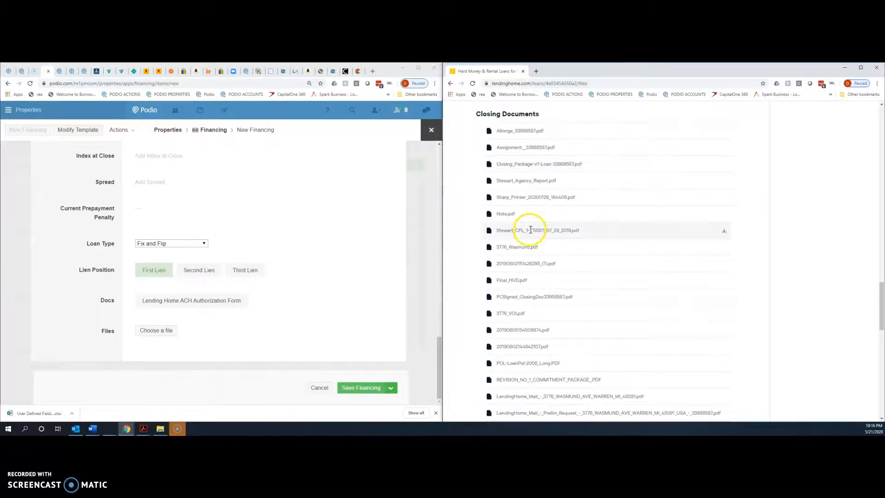
scroll(531, 230, down, 2)
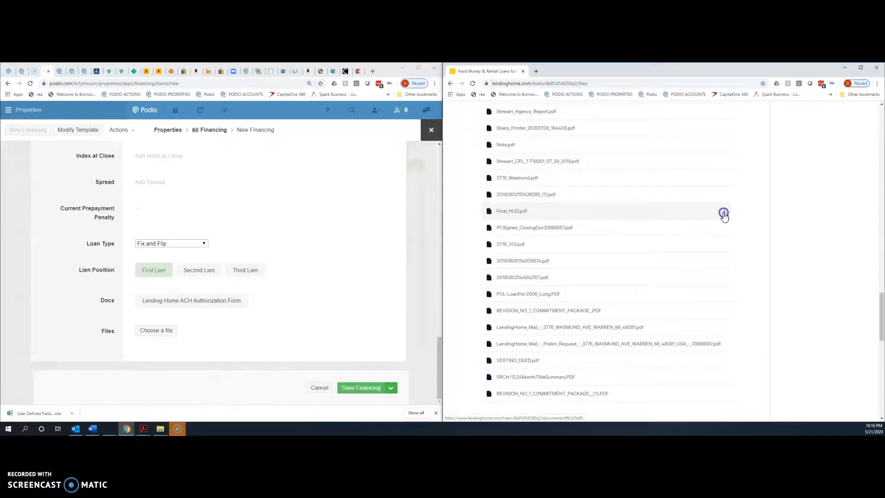
click(724, 213)
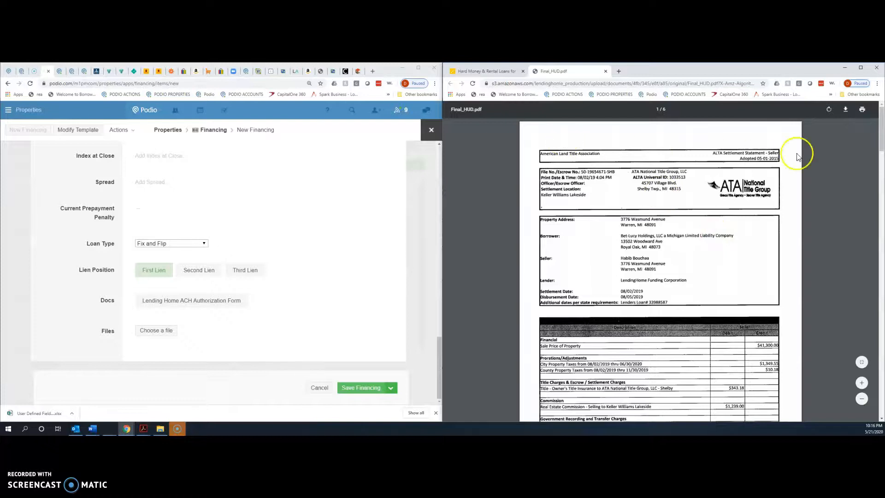
click(849, 111)
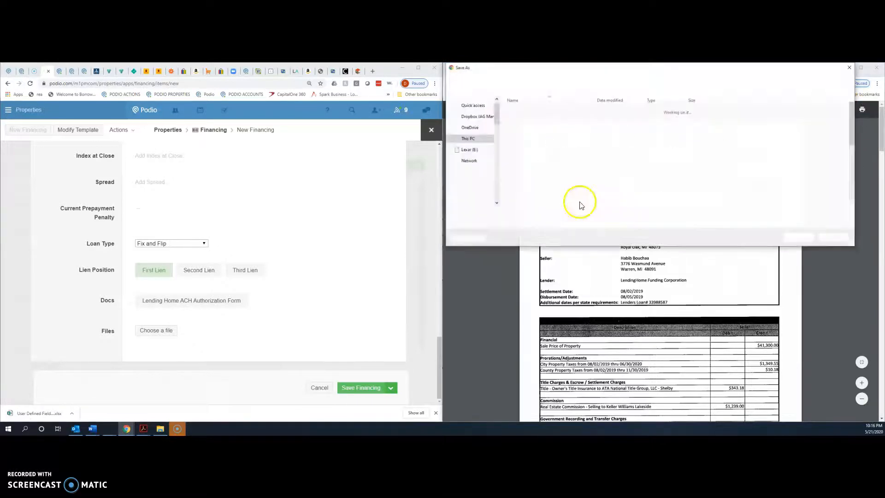
click(670, 82)
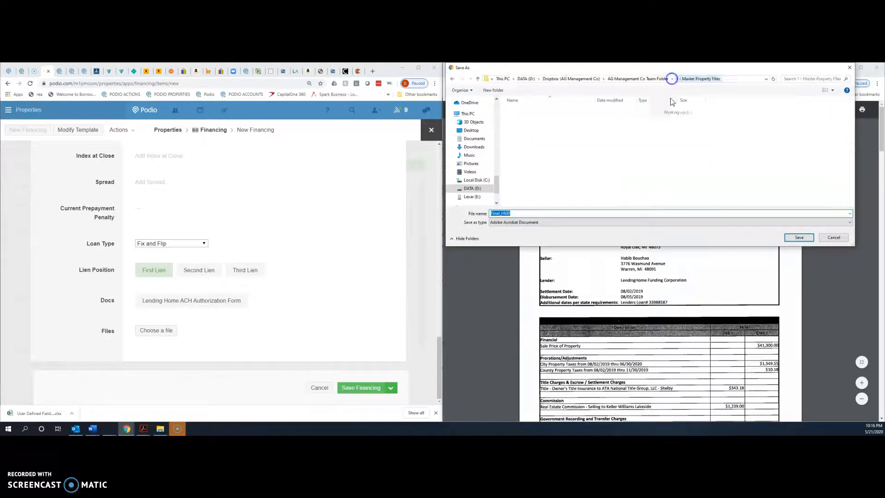
click(553, 140)
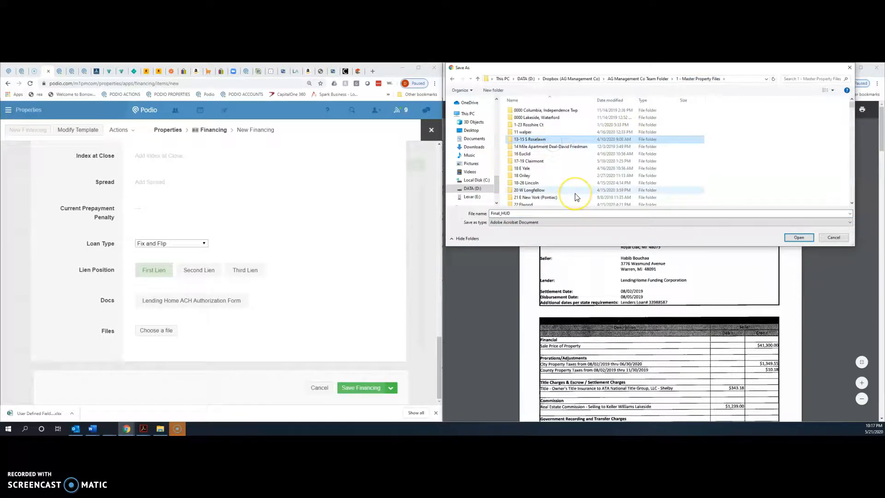
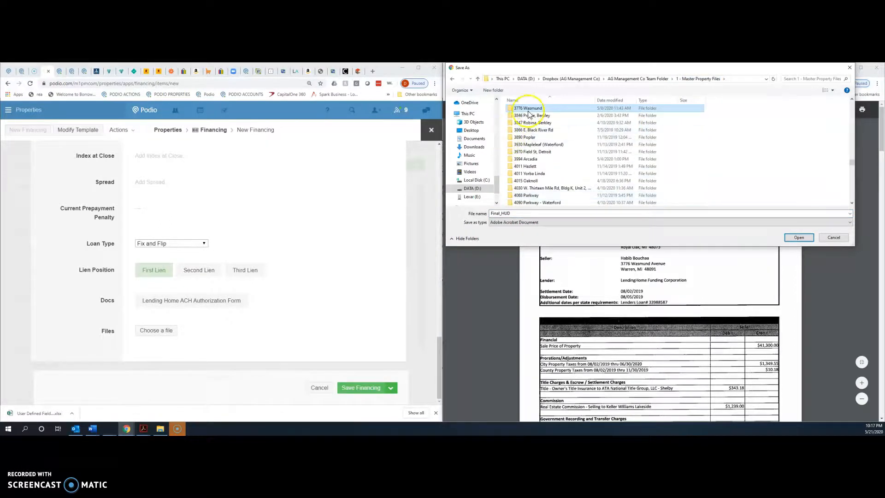
double_click(531, 111)
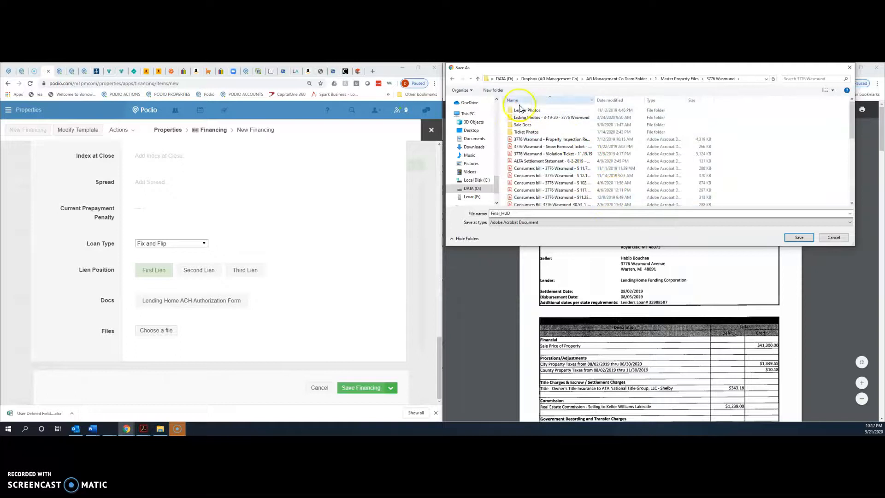
double_click(531, 125)
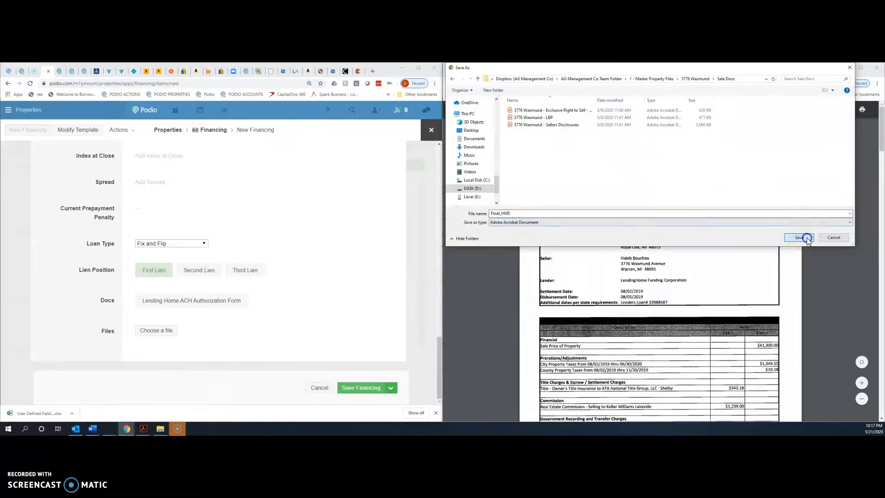
click(799, 237)
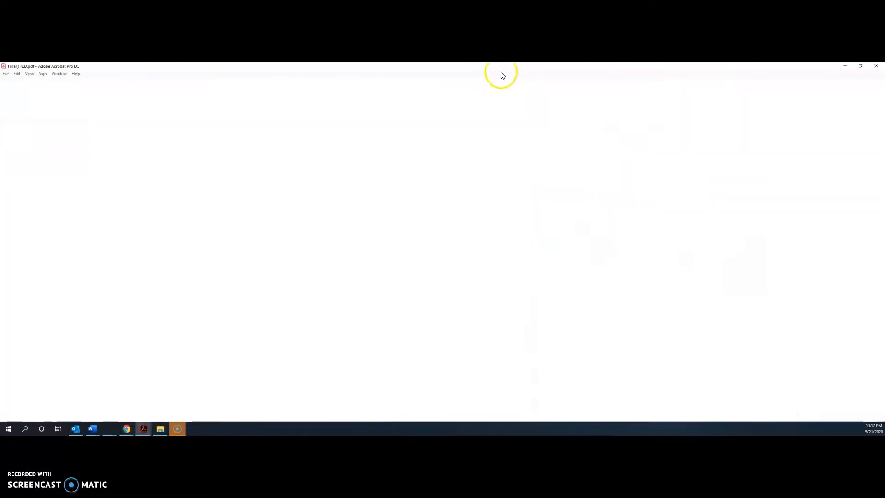
click(846, 67)
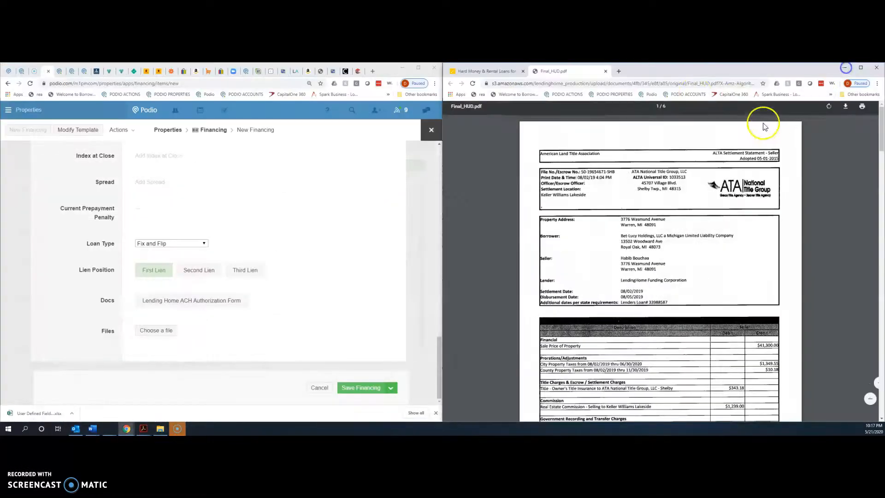
click(509, 73)
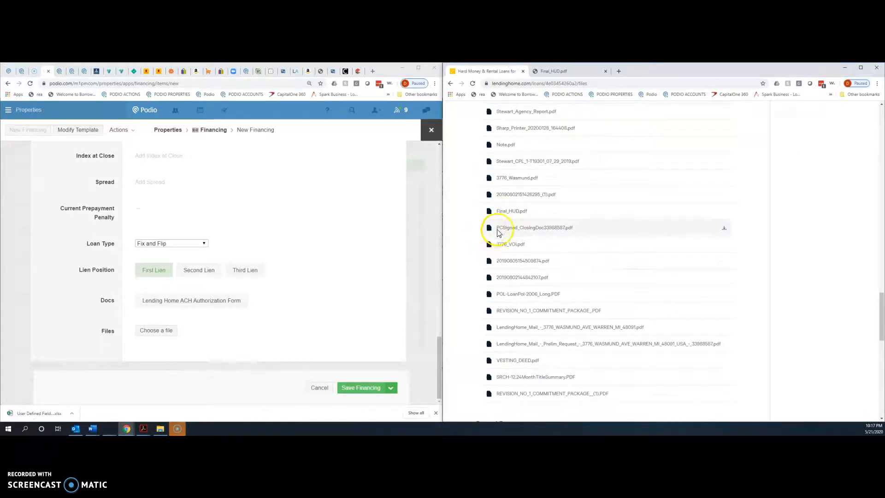
click(723, 228)
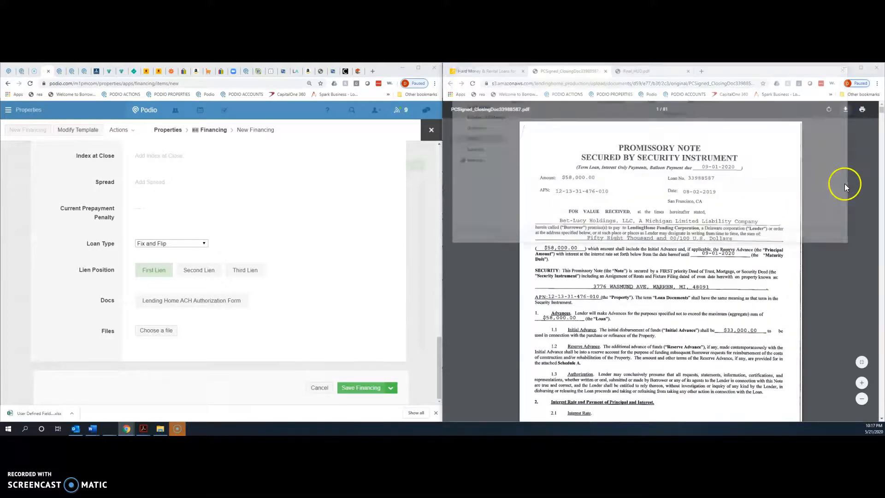
click(792, 238)
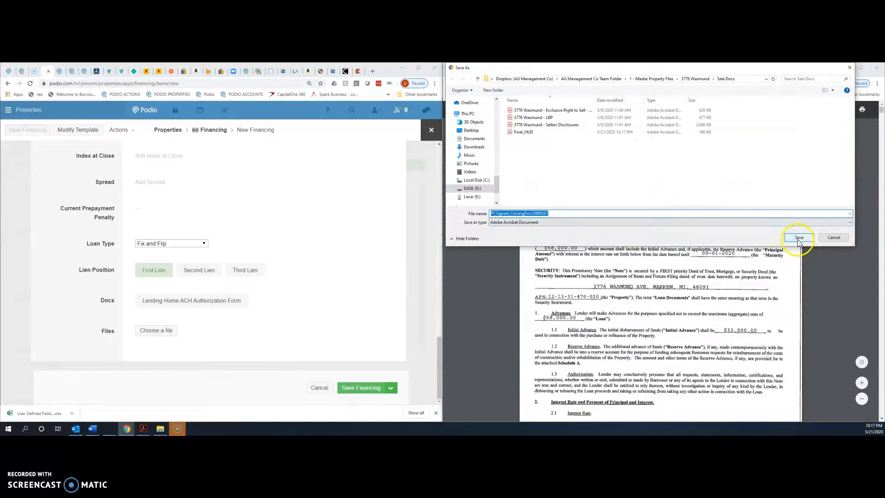
click(144, 428)
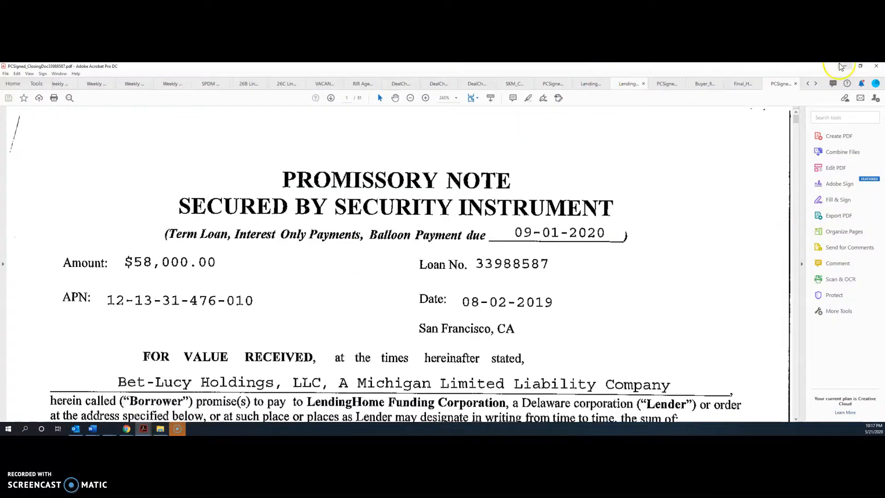
click(844, 66)
click(160, 429)
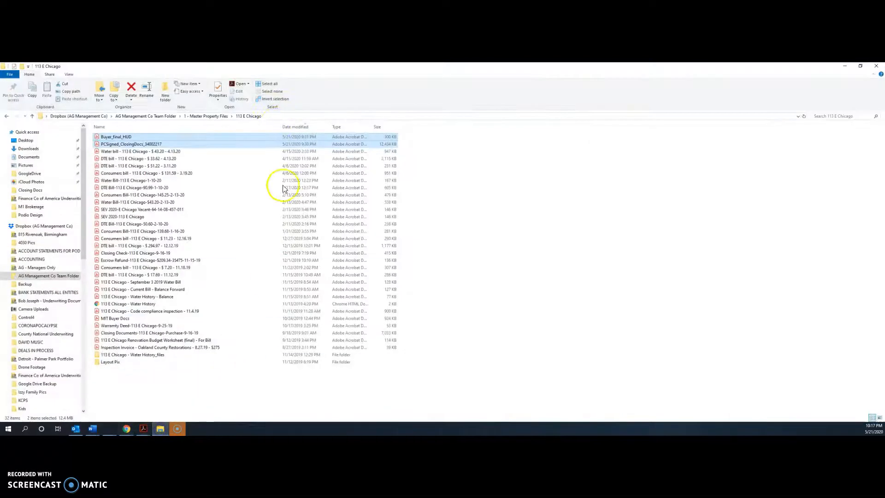
drag(280, 70, 651, 123)
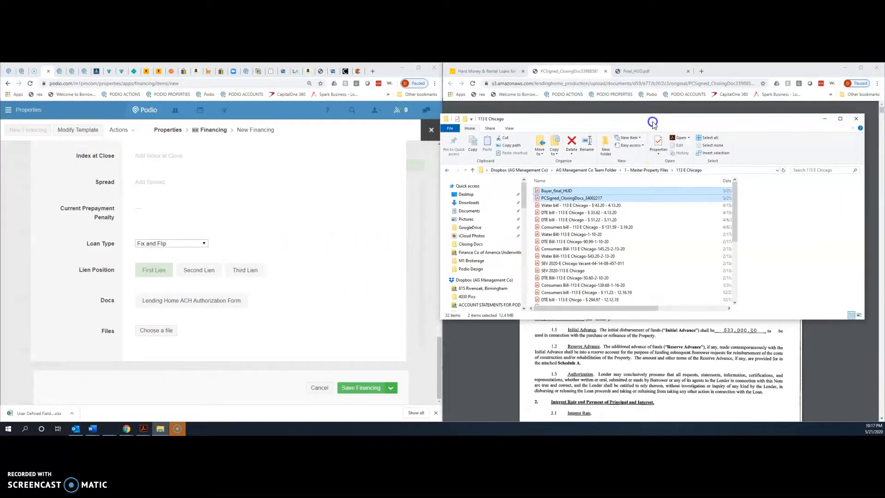
click(646, 170)
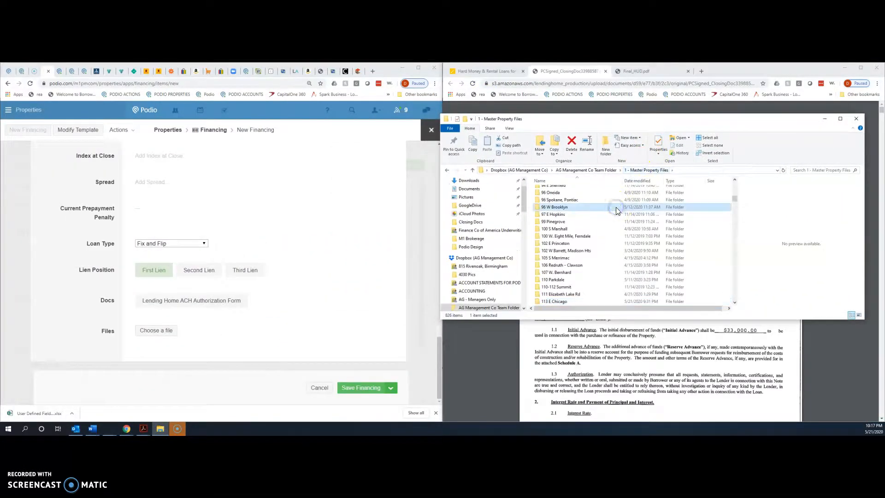
key(Return)
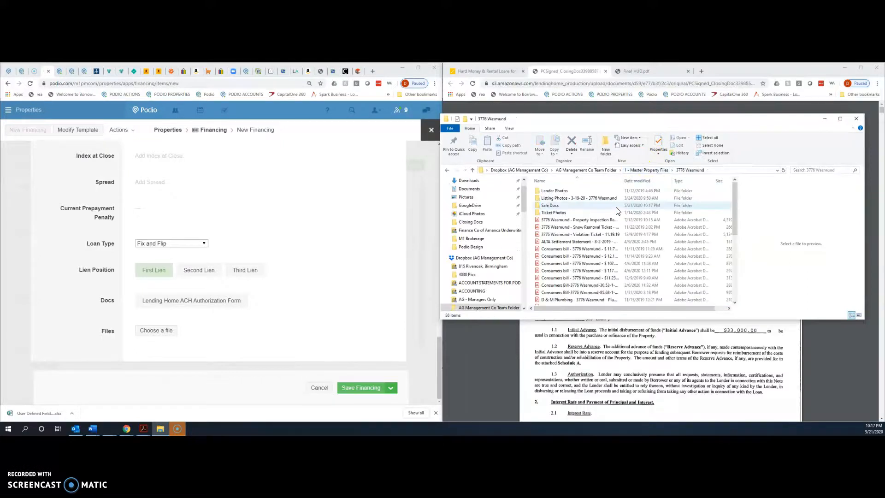
click(589, 208)
double_click(590, 207)
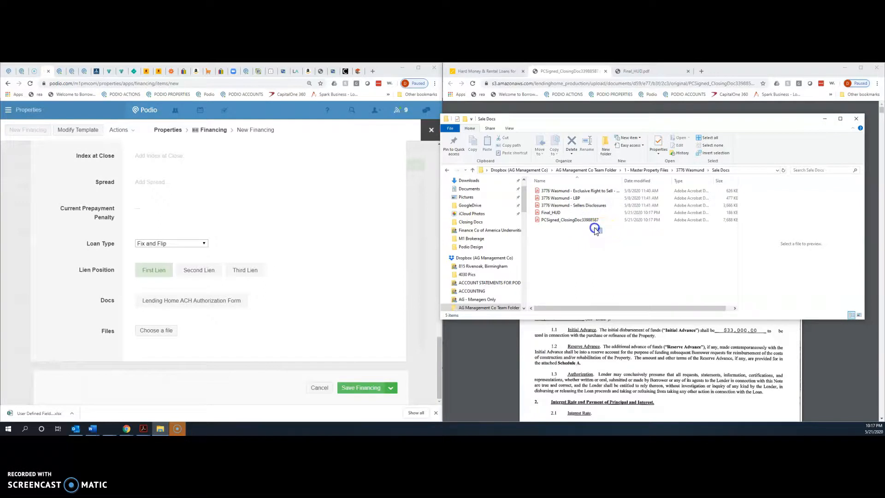
drag(594, 230, 555, 213)
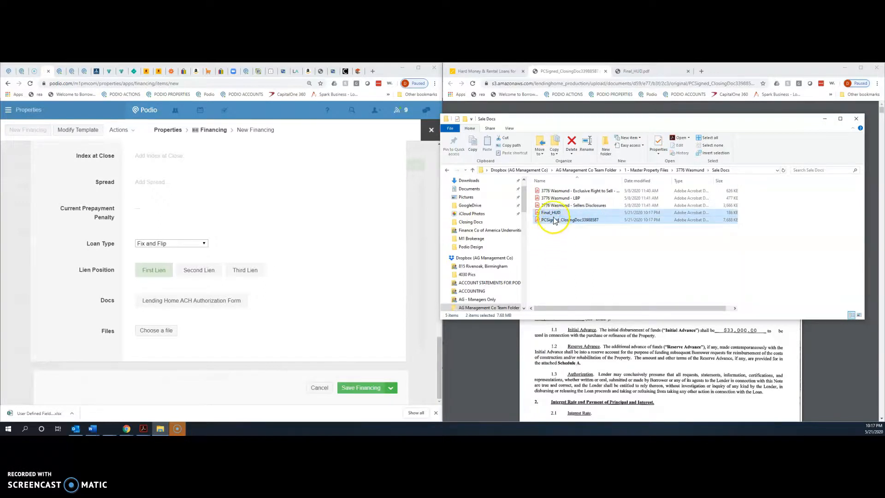
drag(523, 223, 246, 343)
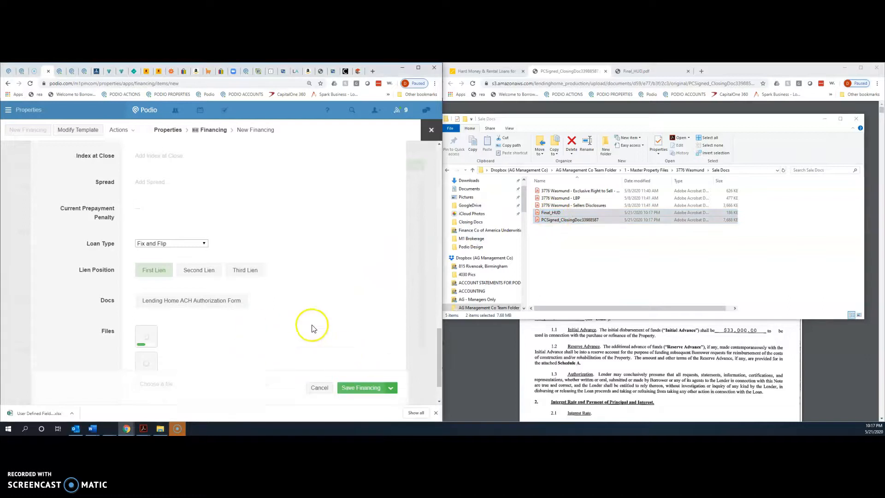
scroll(321, 303, down, 2)
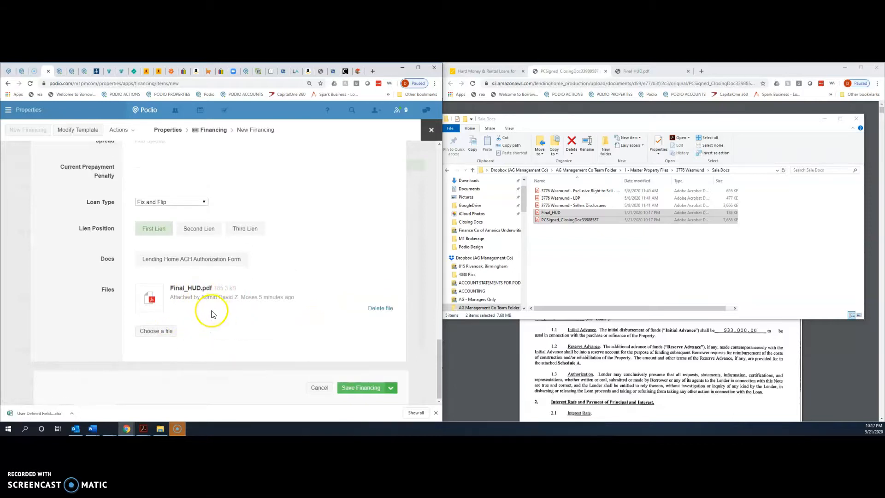
scroll(312, 340, up, 7)
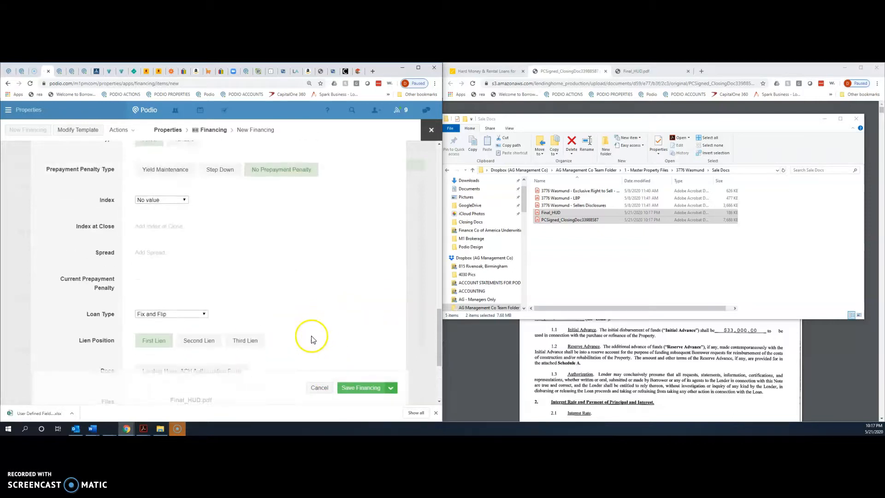
scroll(311, 339, up, 8)
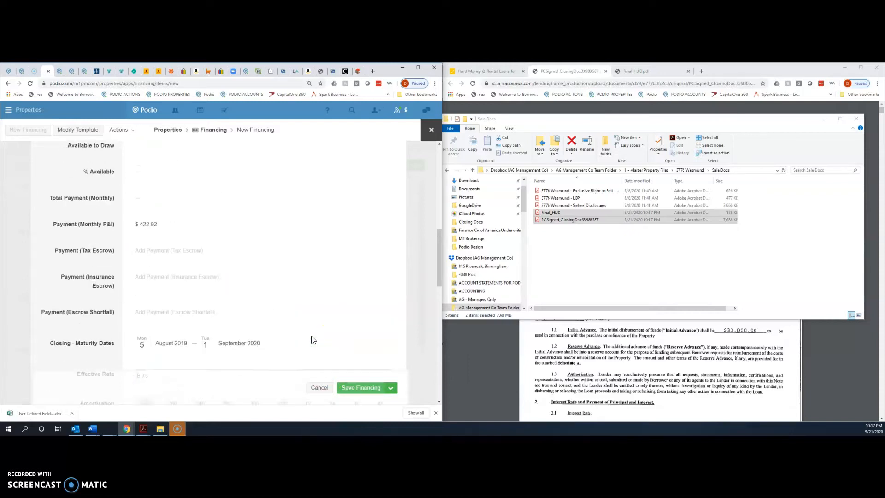
scroll(311, 340, up, 5)
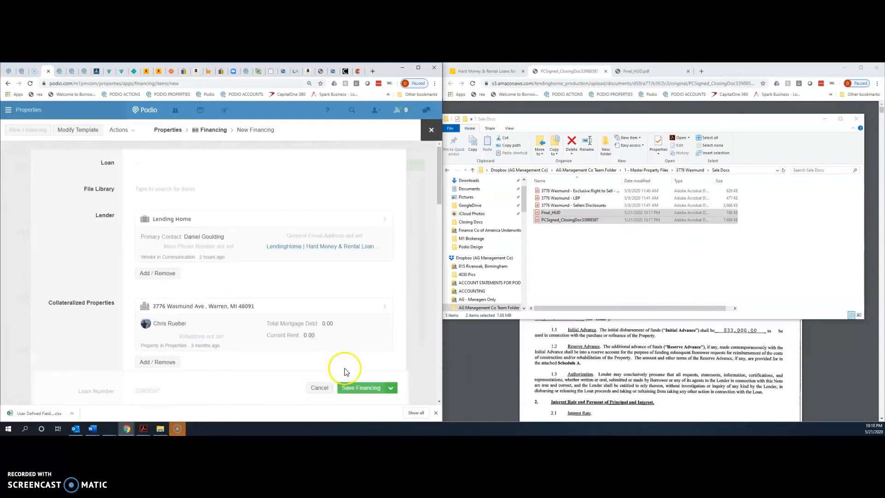
click(369, 392)
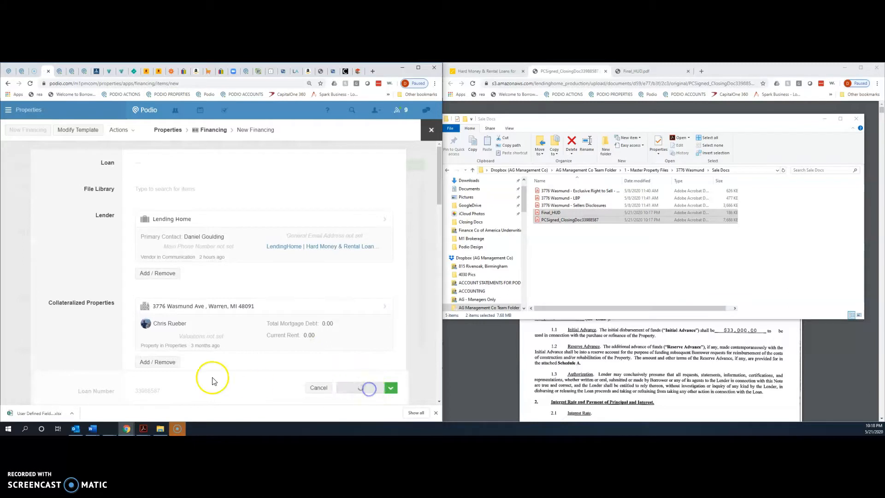